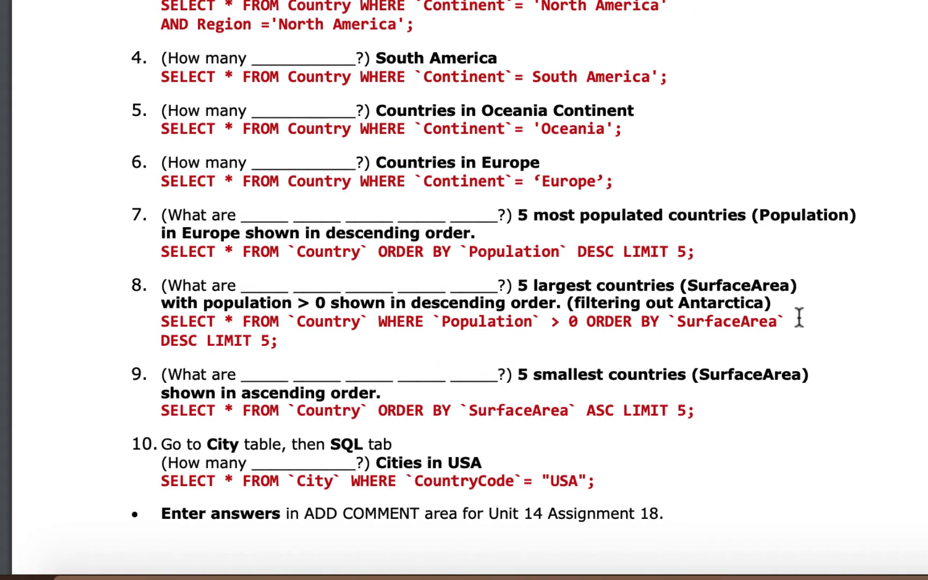
Review the World Database assignment's instructions and its ten SQL query questions.
scroll(799, 316, up, 3)
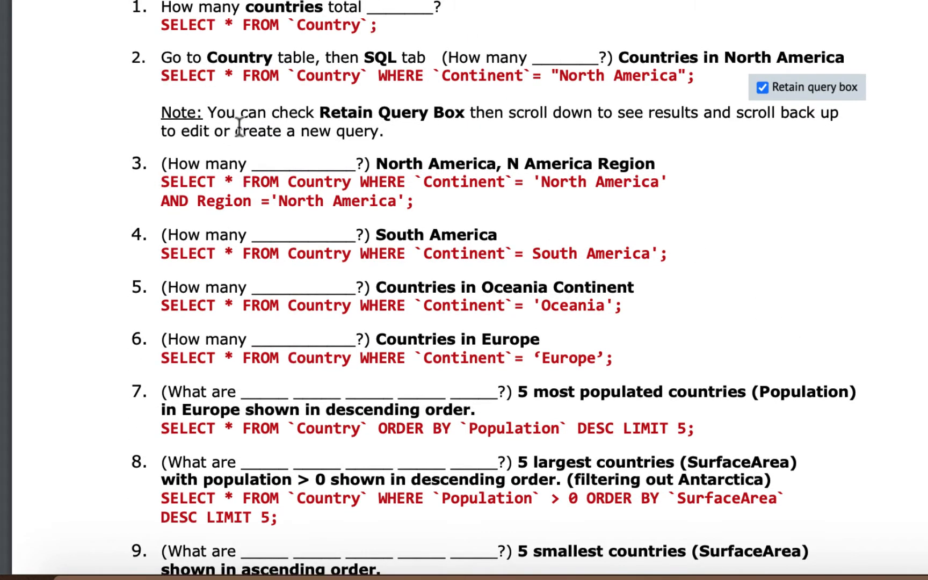
scroll(725, 263, up, 1)
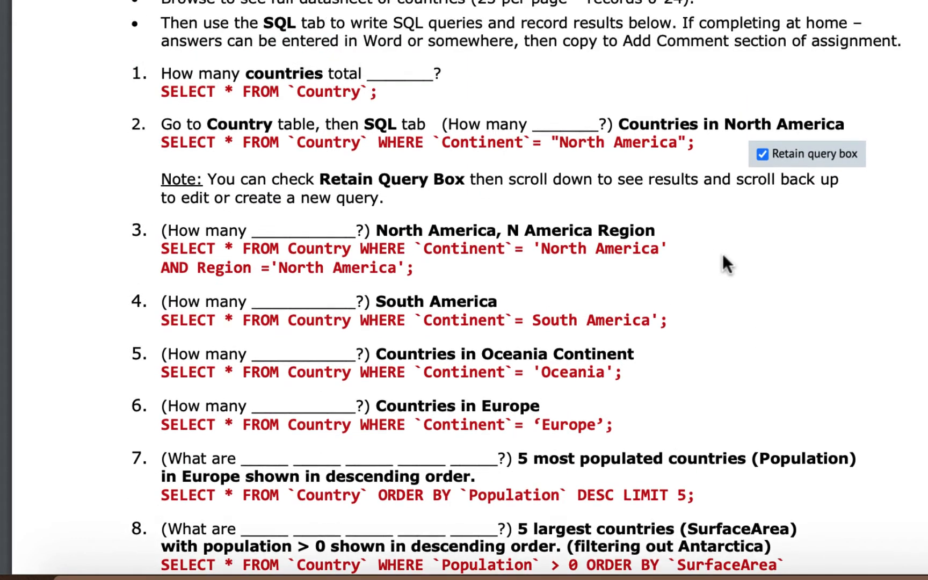
scroll(722, 254, down, 2)
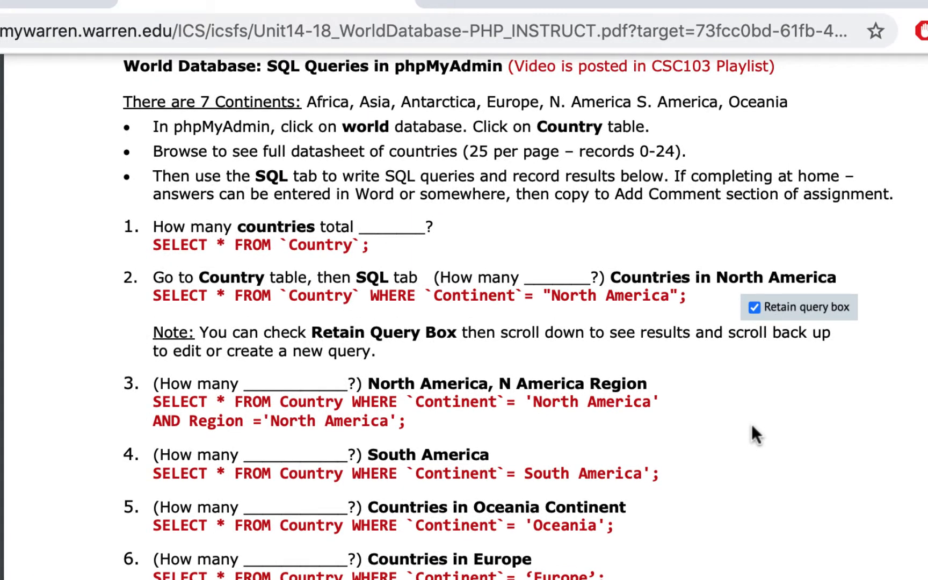
scroll(752, 425, up, 5)
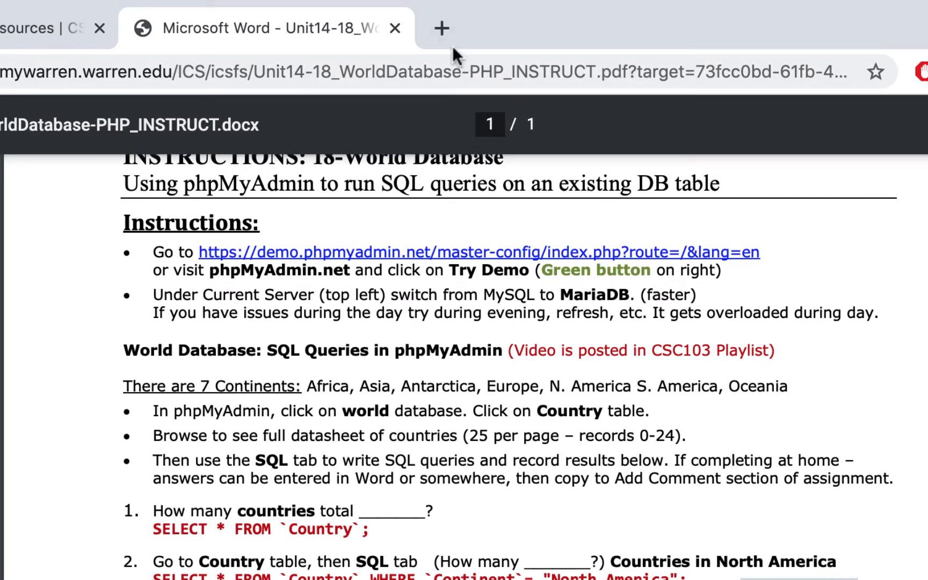
Search the web for phpmyadmin in a new browser tab and open the phpmyadmin.net site.
click(441, 28)
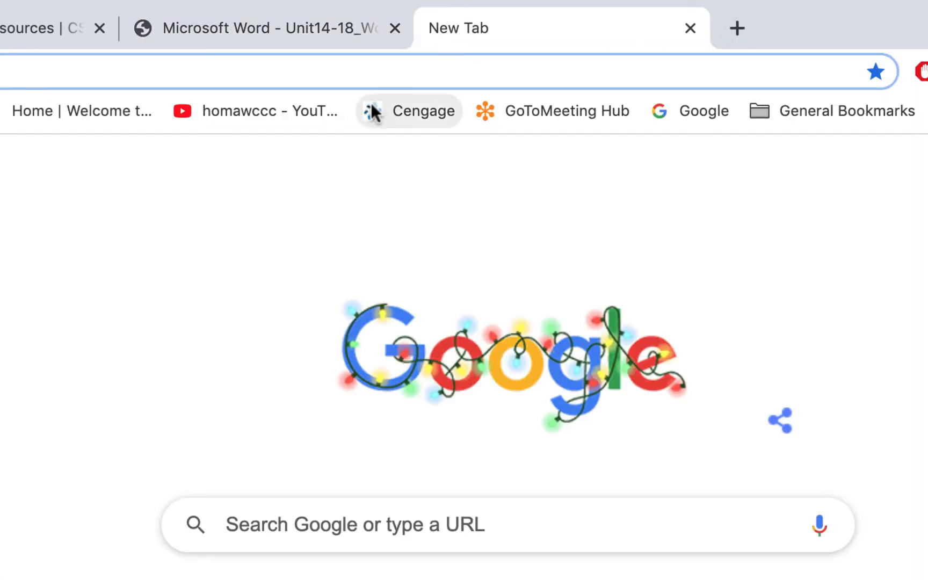
text(phpm)
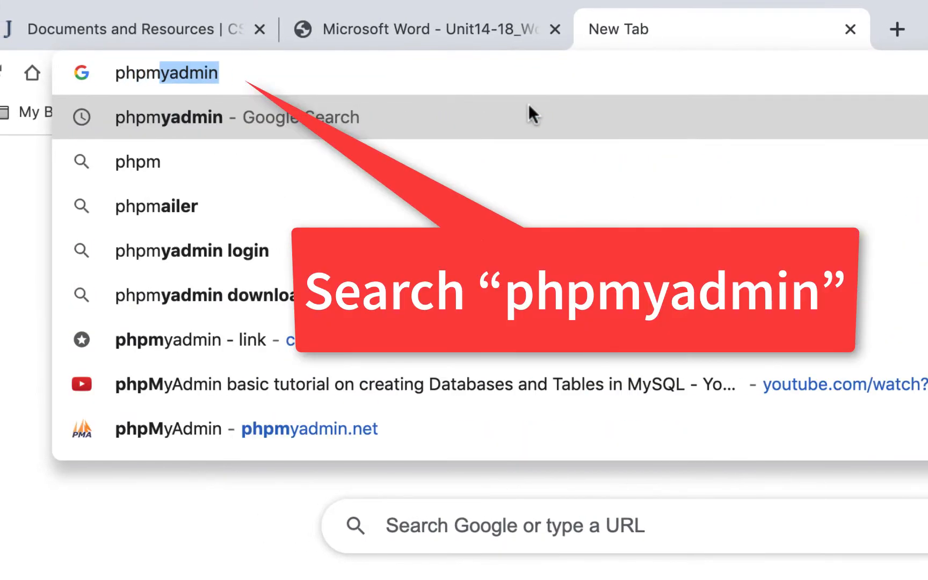
text(yadmin)
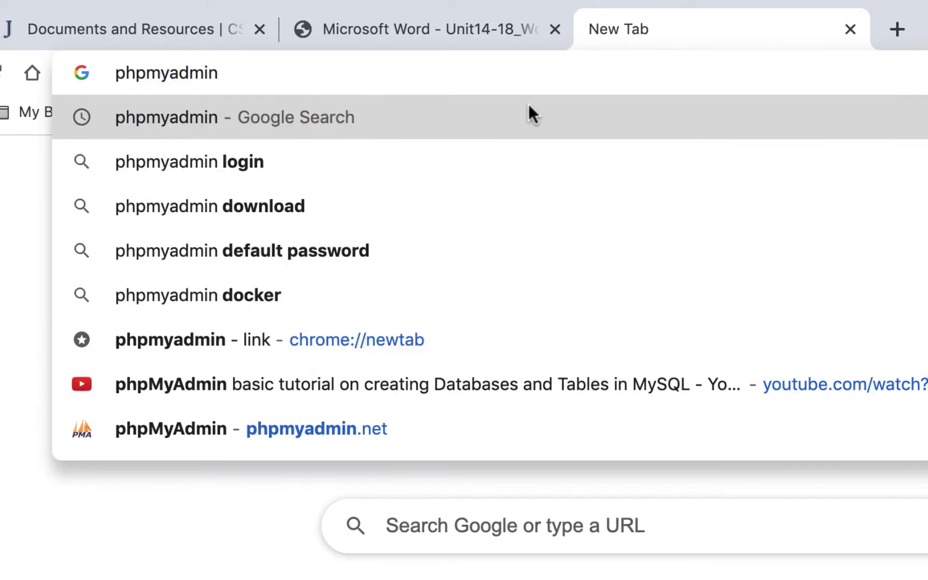
key(Return)
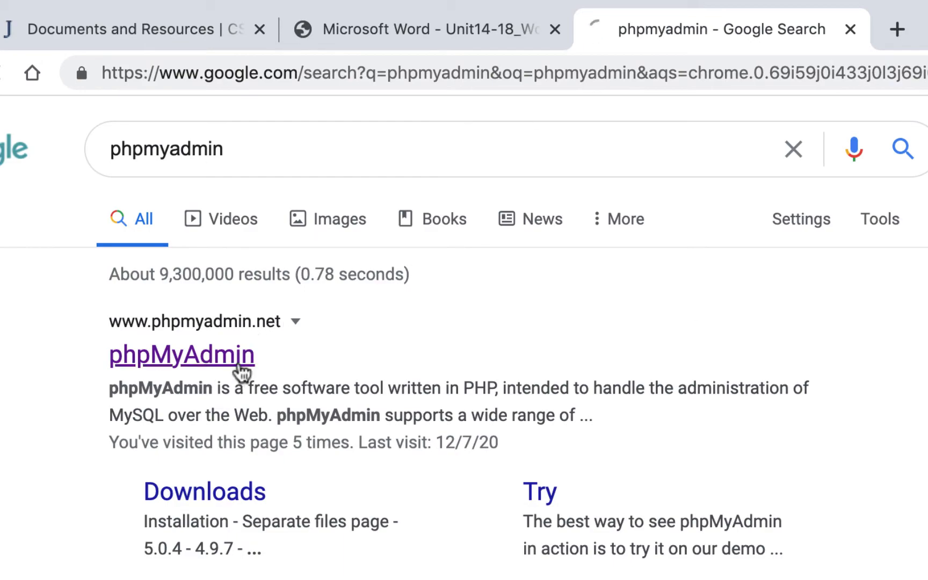
click(240, 366)
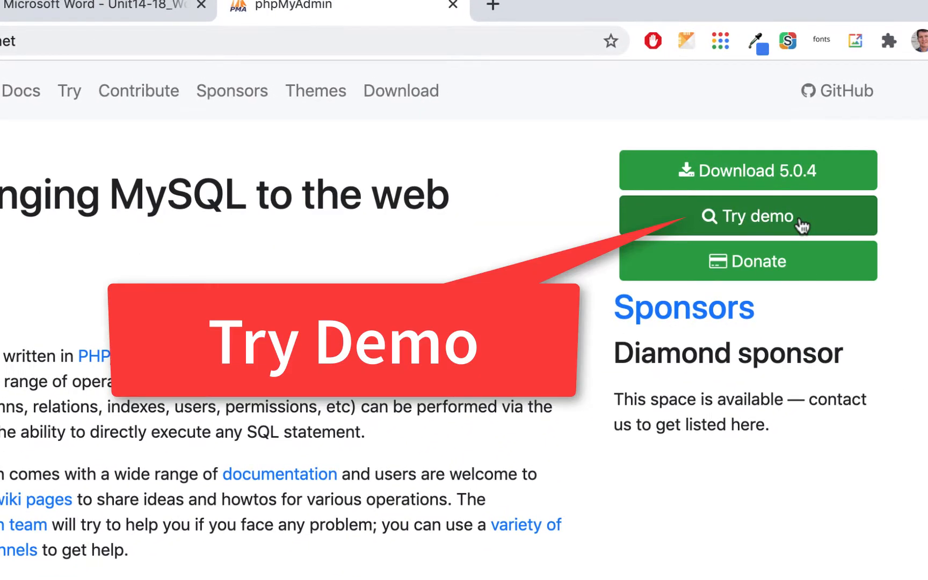
Launch the phpMyAdmin demo and switch the current server to phpMyAdmin demo - MariaDB (root).
click(842, 180)
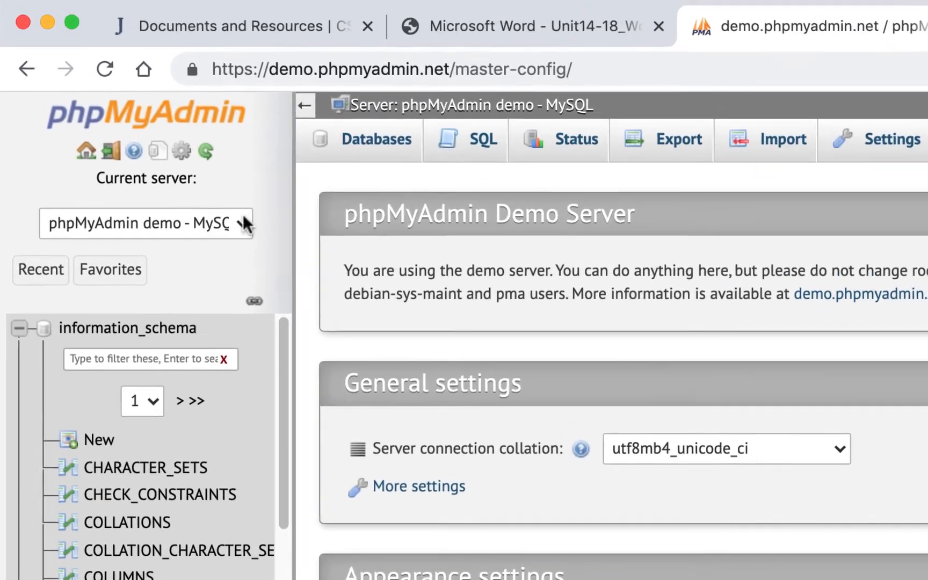
click(208, 190)
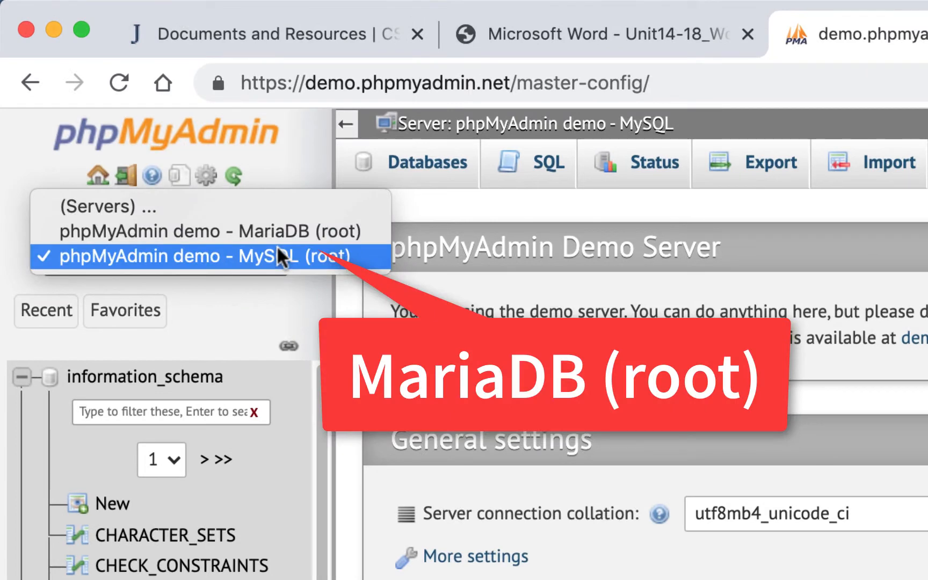
click(288, 231)
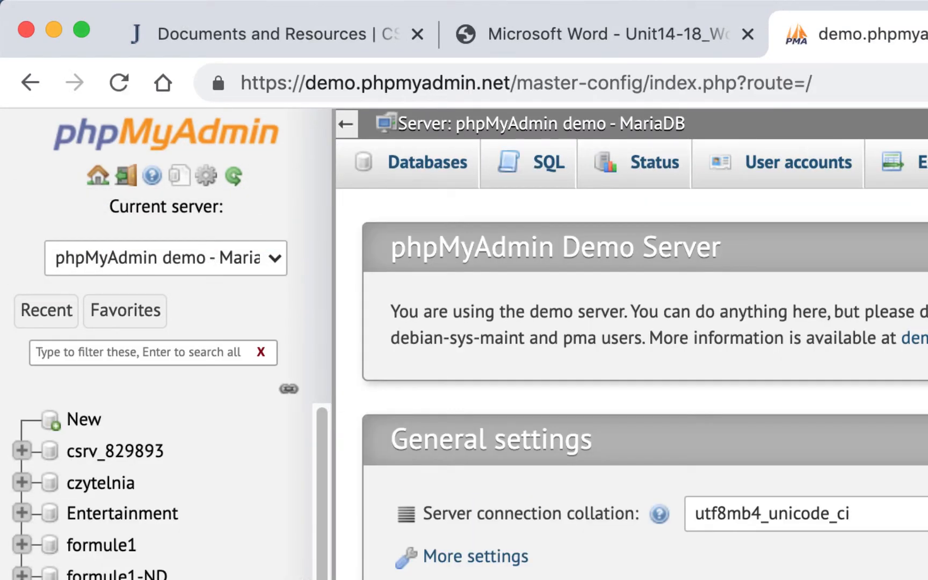
Open the world database and browse its Country table.
scroll(304, 577, down, 5)
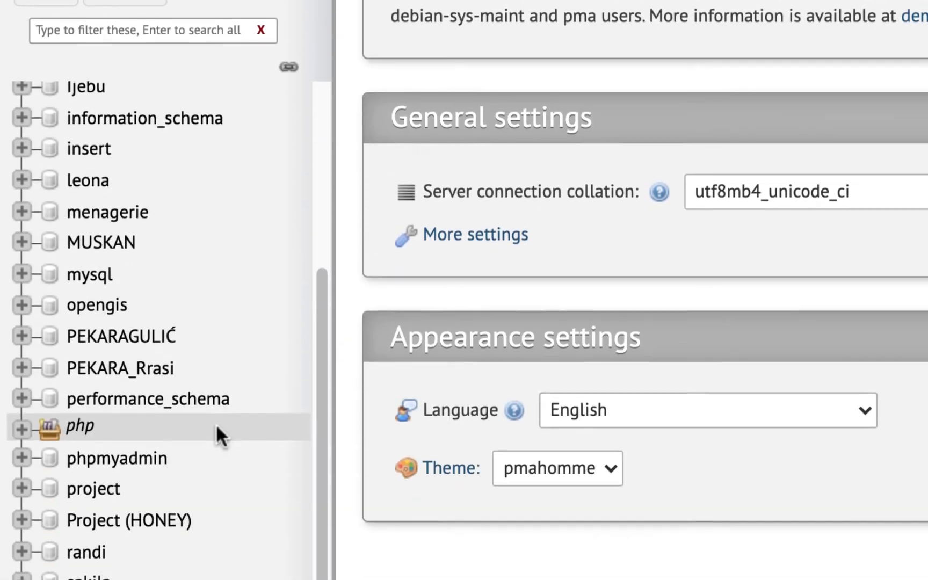
scroll(216, 309, down, 3)
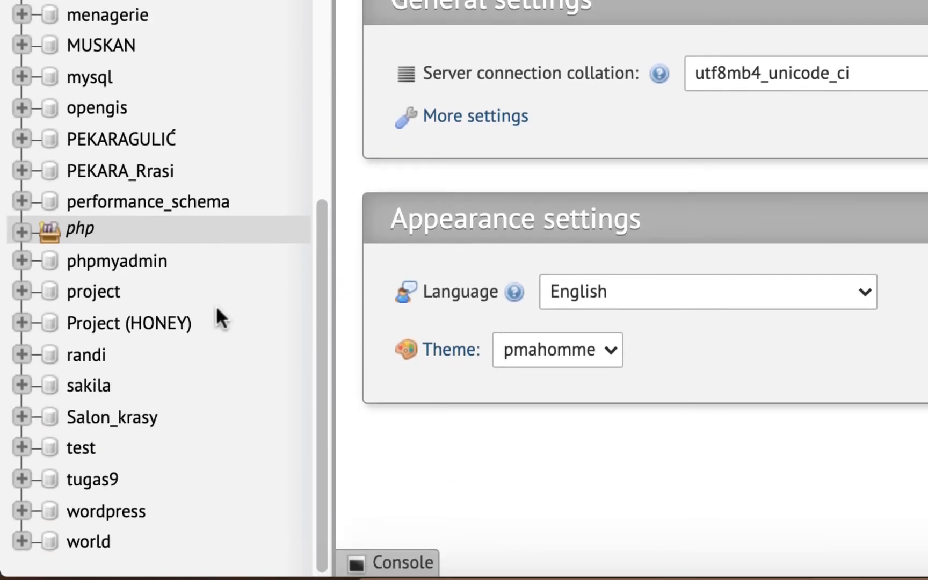
scroll(216, 308, up, 7)
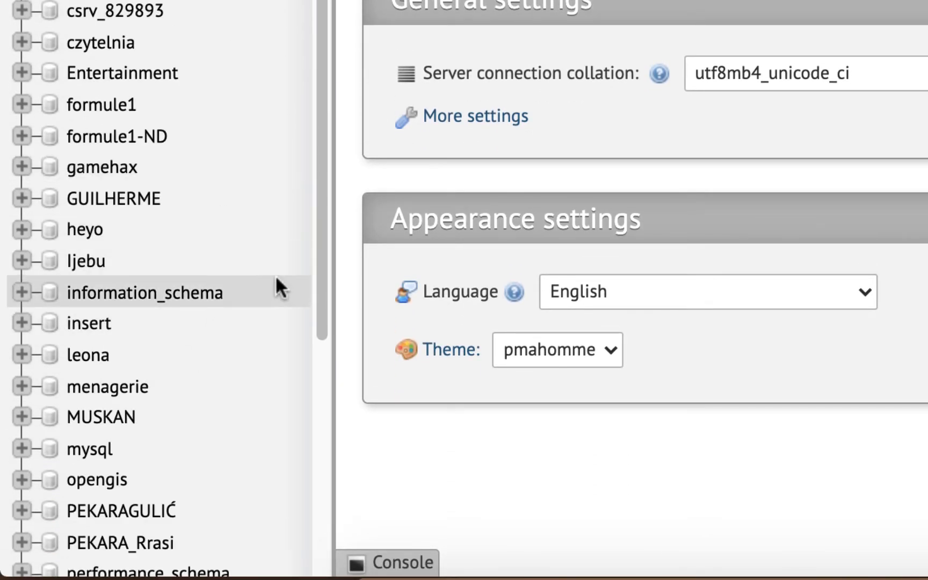
scroll(186, 211, down, 5)
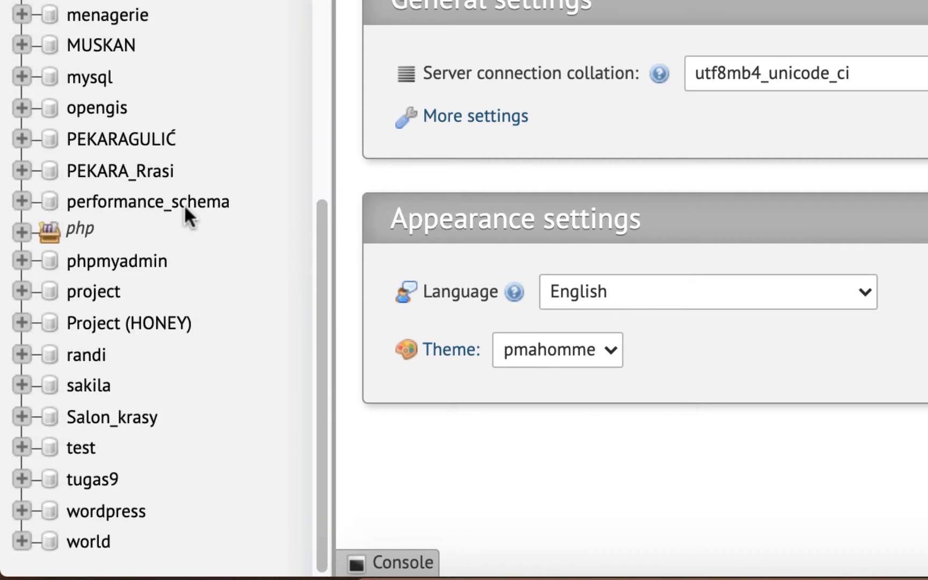
scroll(186, 215, down, 5)
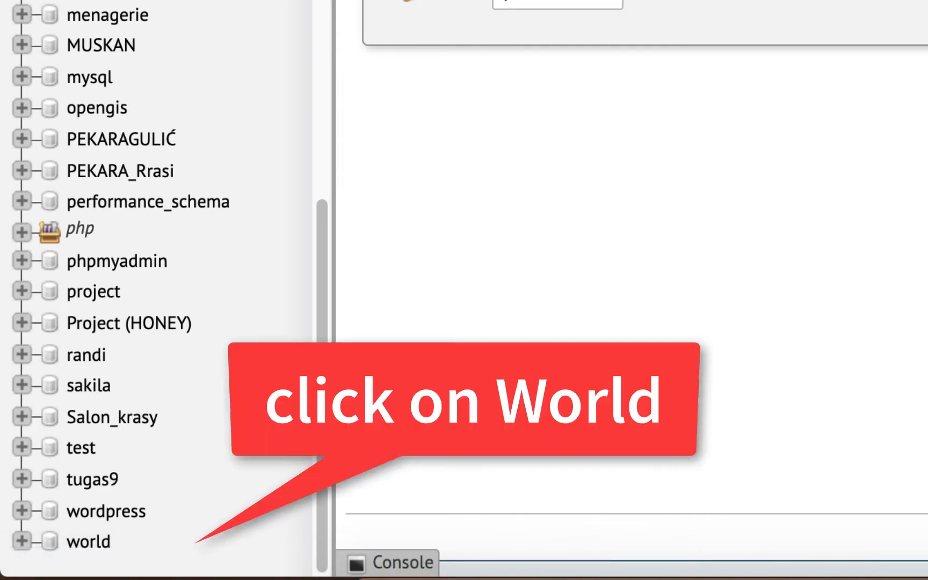
click(95, 540)
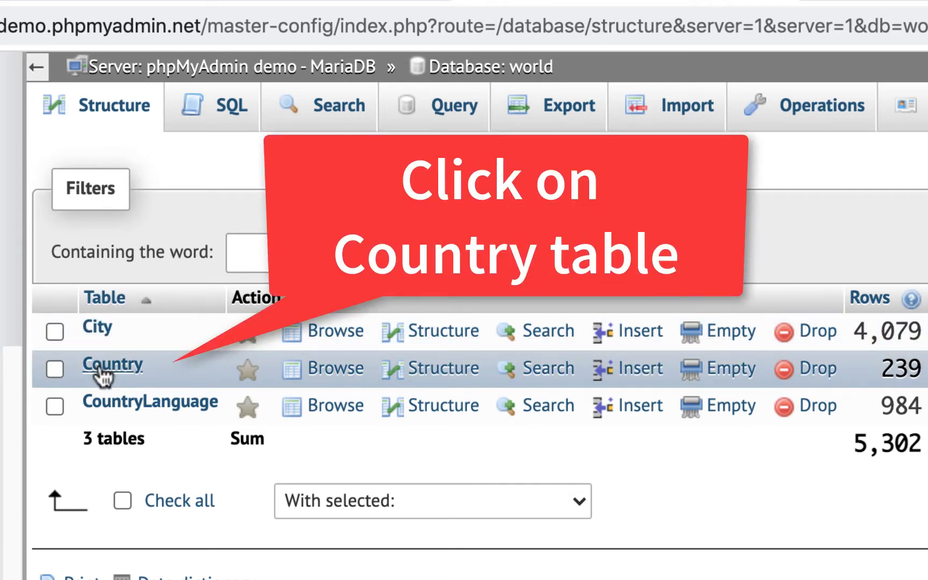
click(100, 370)
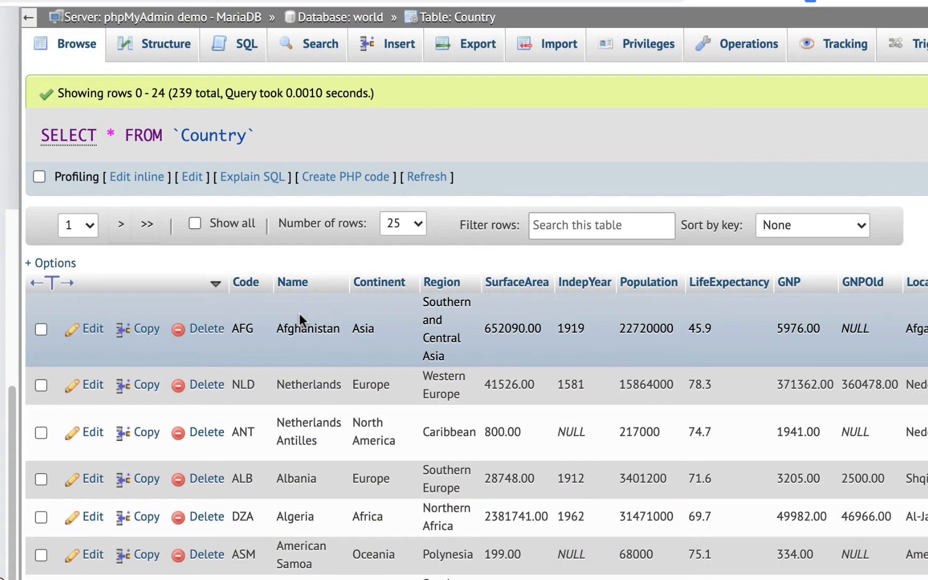
Look through the Country table's rows and view its SQL query editor with the list of columns.
scroll(299, 313, down, 5)
scroll(299, 313, up, 5)
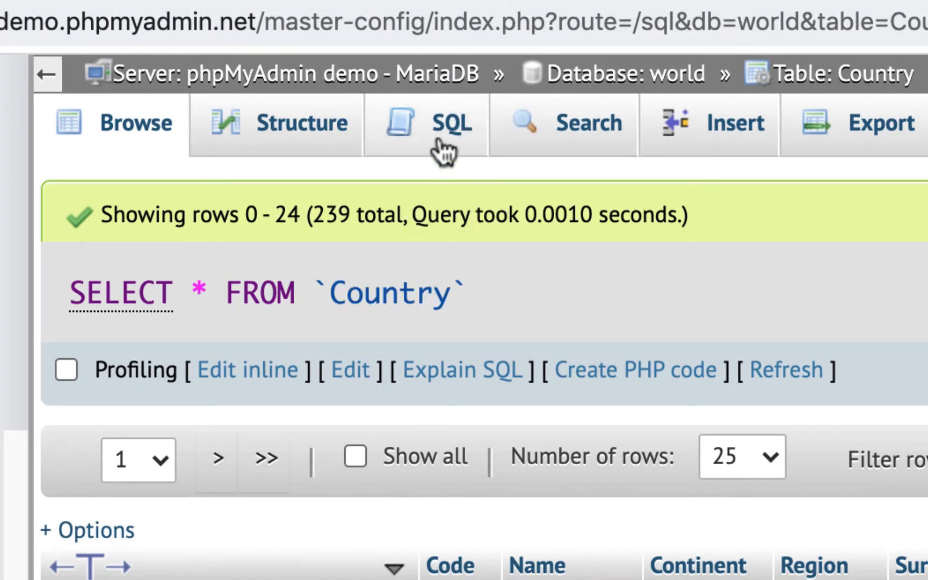
click(444, 149)
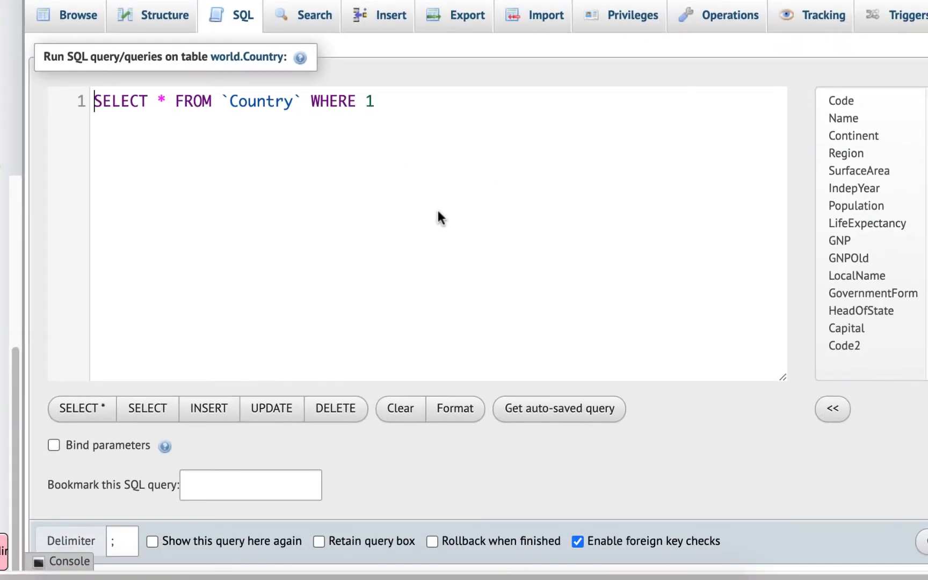
scroll(437, 211, down, 3)
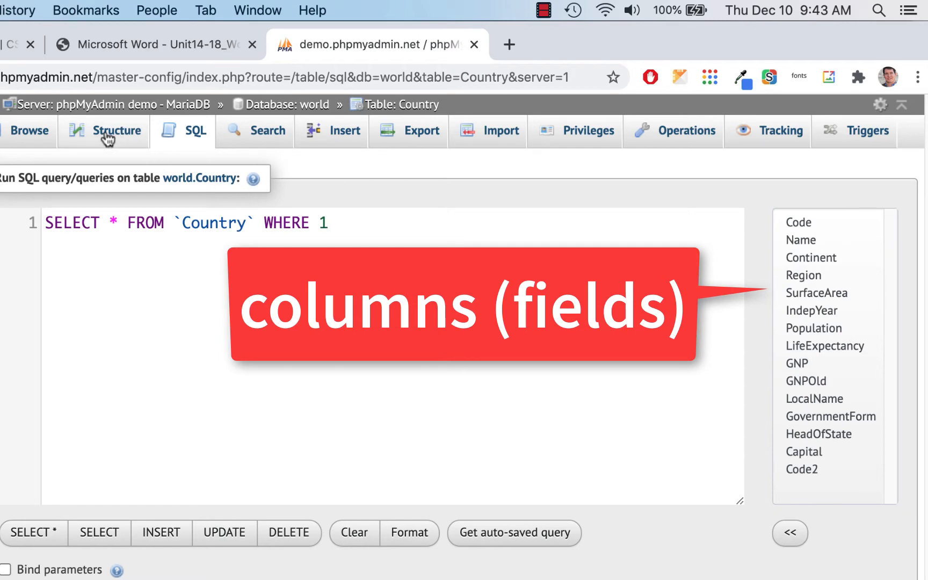
Browse the Country table's records again and examine the values in the Continent, Region and Population columns.
click(32, 133)
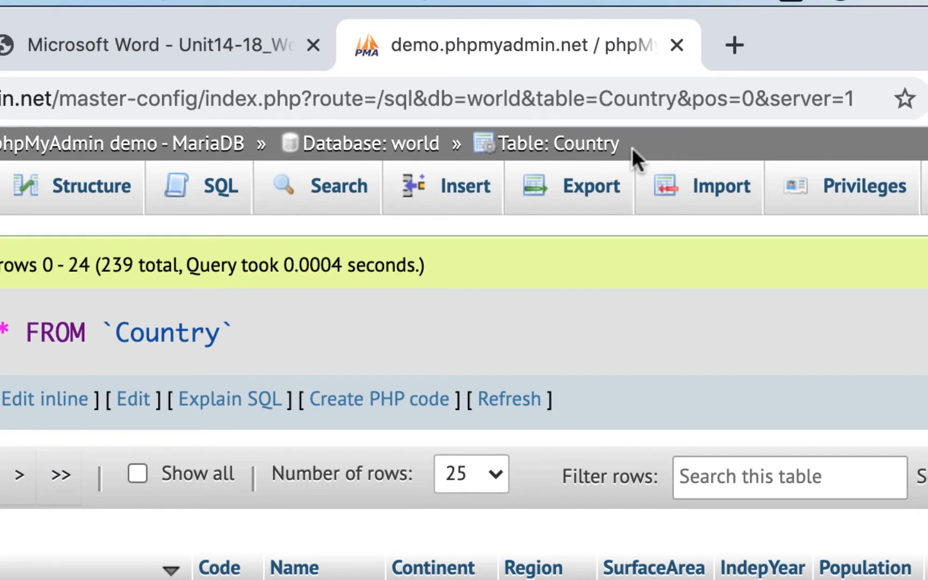
scroll(410, 263, down, 2)
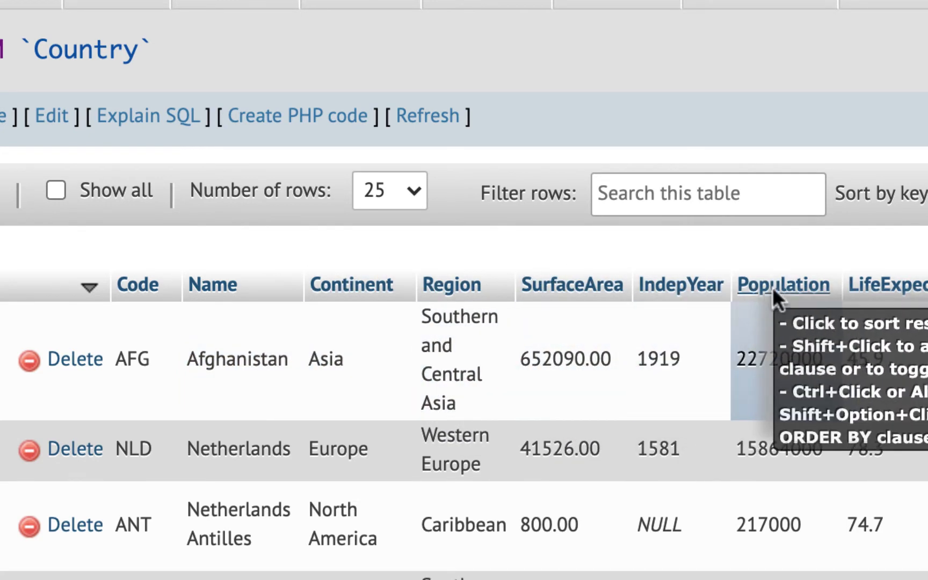
scroll(695, 400, down, 2)
scroll(695, 388, down, 1)
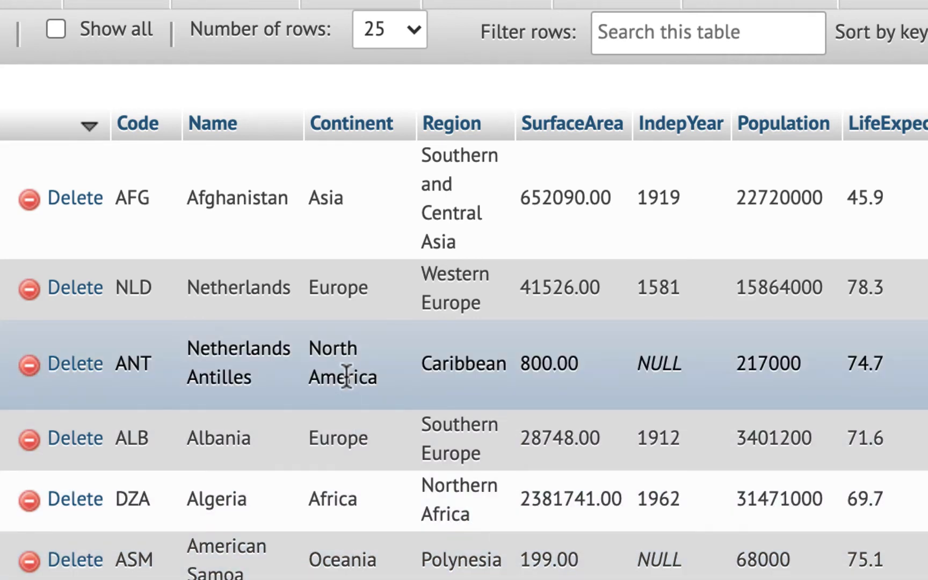
scroll(346, 376, down, 1)
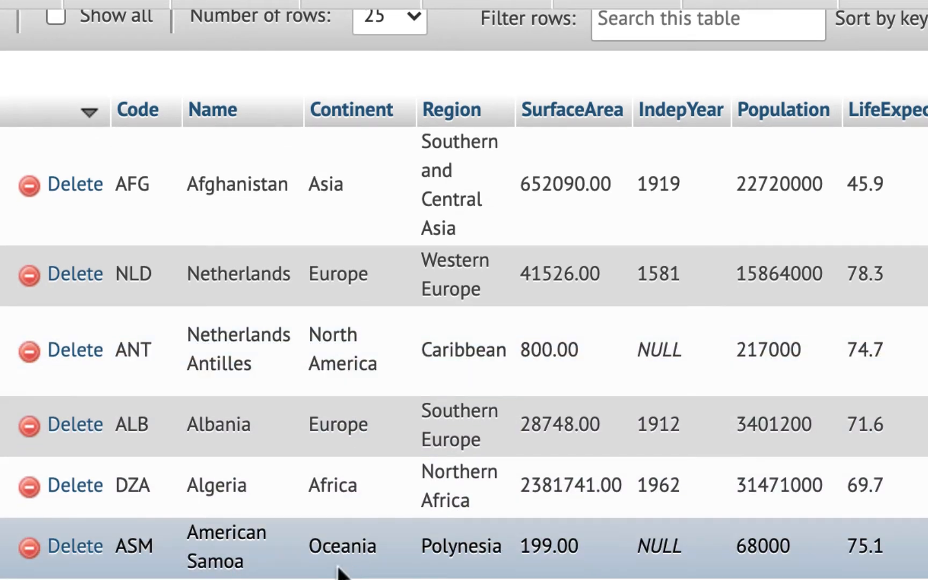
scroll(333, 575, down, 5)
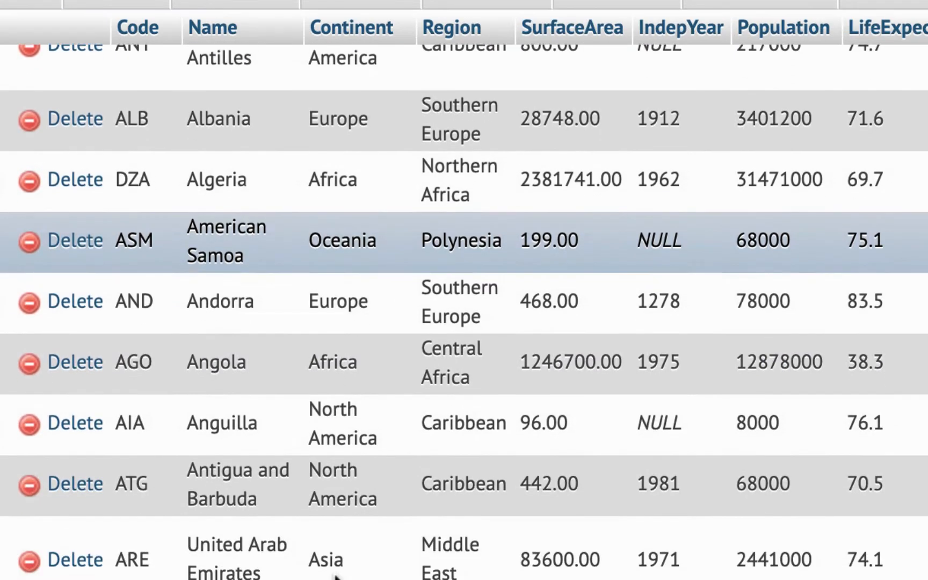
scroll(334, 576, up, 3)
scroll(334, 576, up, 2)
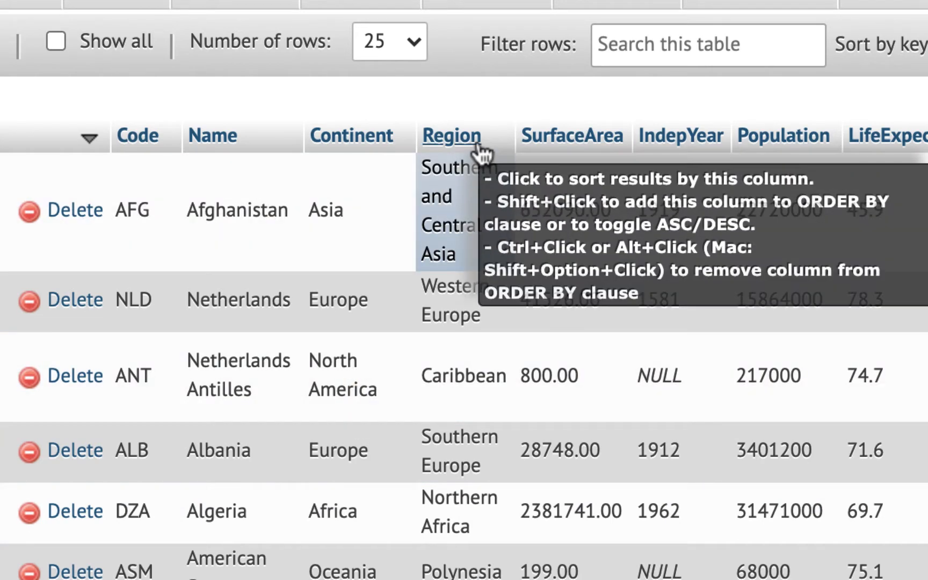
scroll(502, 490, down, 2)
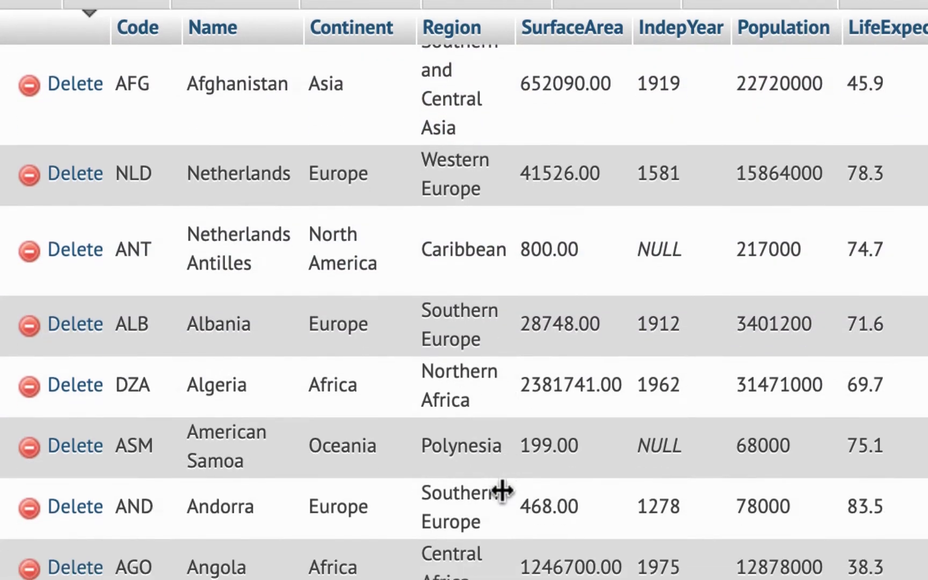
scroll(502, 490, down, 7)
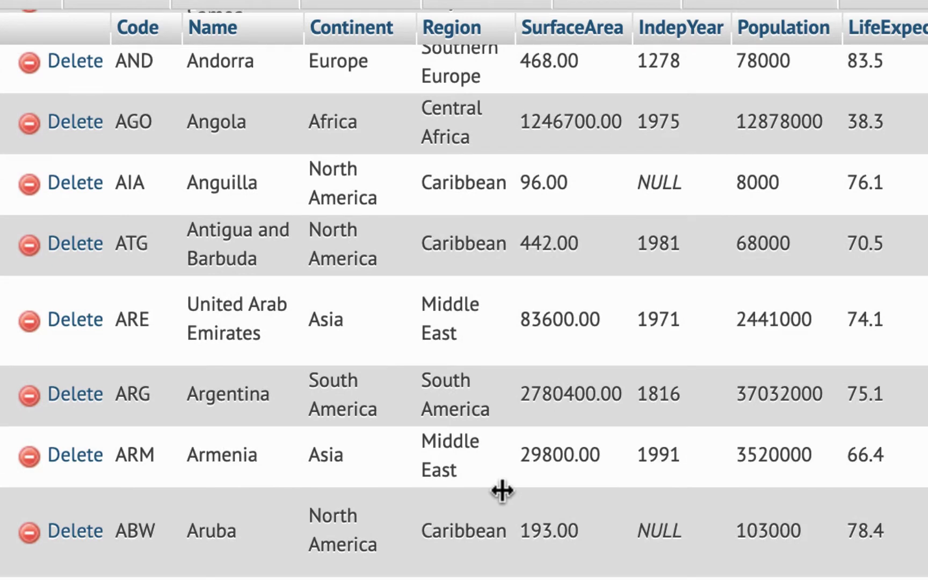
scroll(502, 490, up, 3)
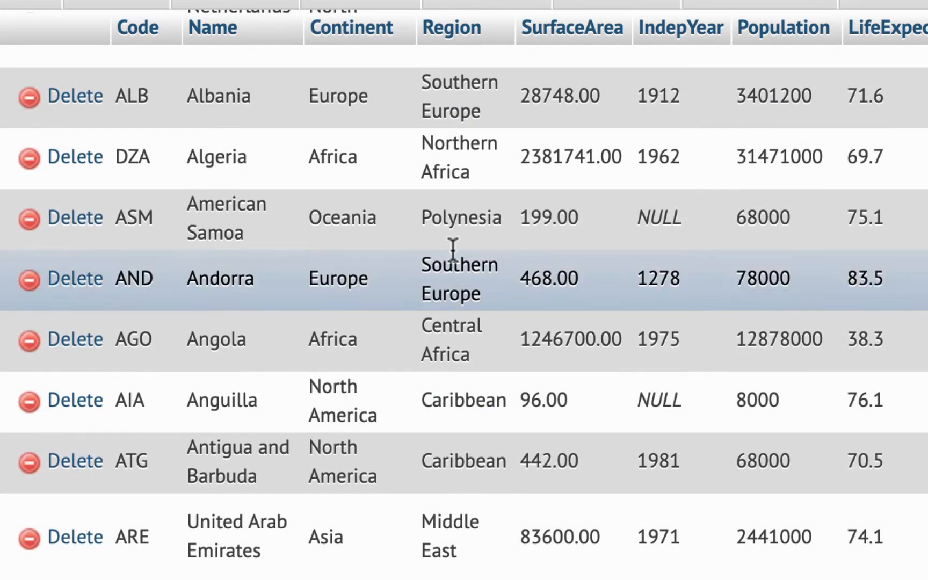
scroll(454, 253, up, 2)
scroll(452, 258, up, 2)
scroll(452, 263, up, 5)
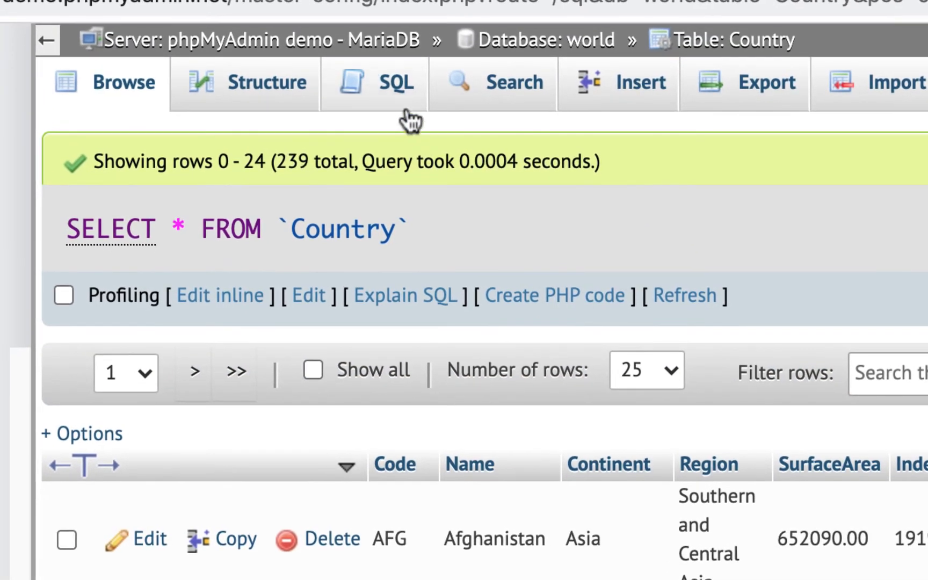
In the Country table's SQL editor, replace the WHERE 1 clause with a semicolon so the query reads SELECT * FROM `Country`;.
click(399, 98)
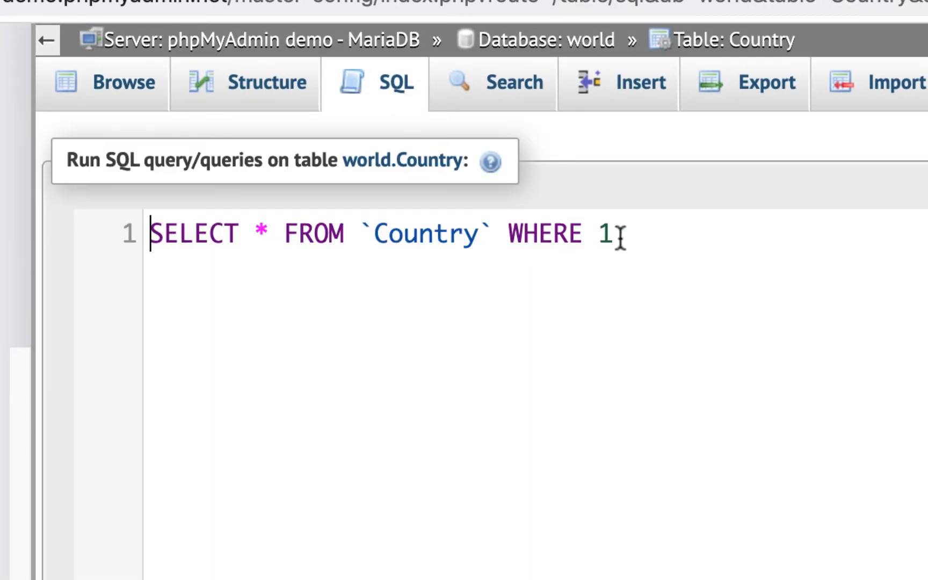
drag(620, 237, 492, 232)
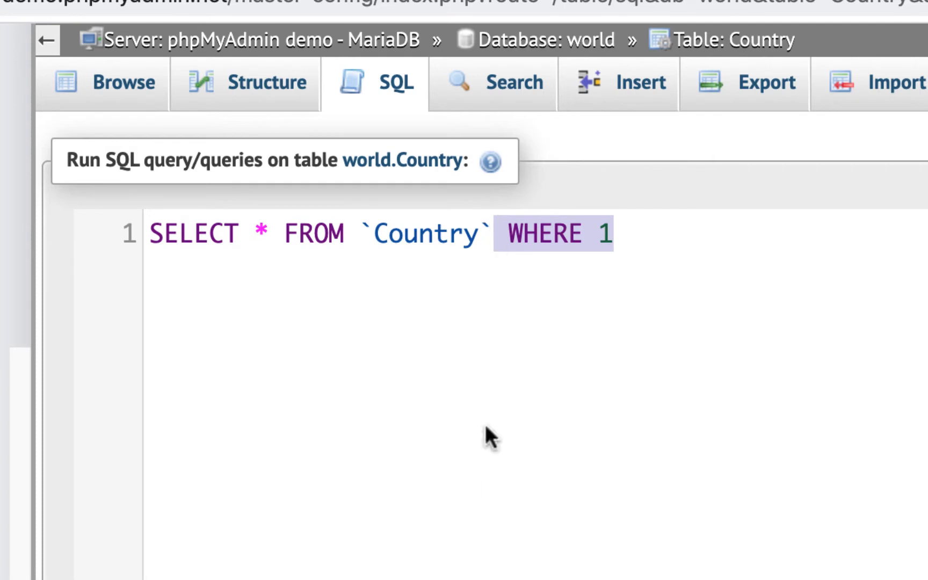
text(;)
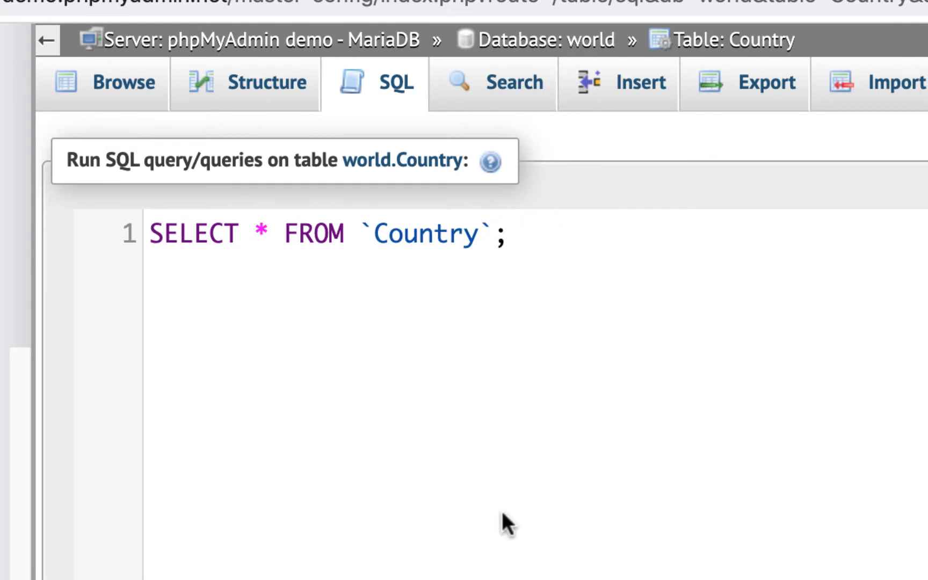
Run the SELECT * FROM `Country`; query and view its result summary.
scroll(625, 463, down, 5)
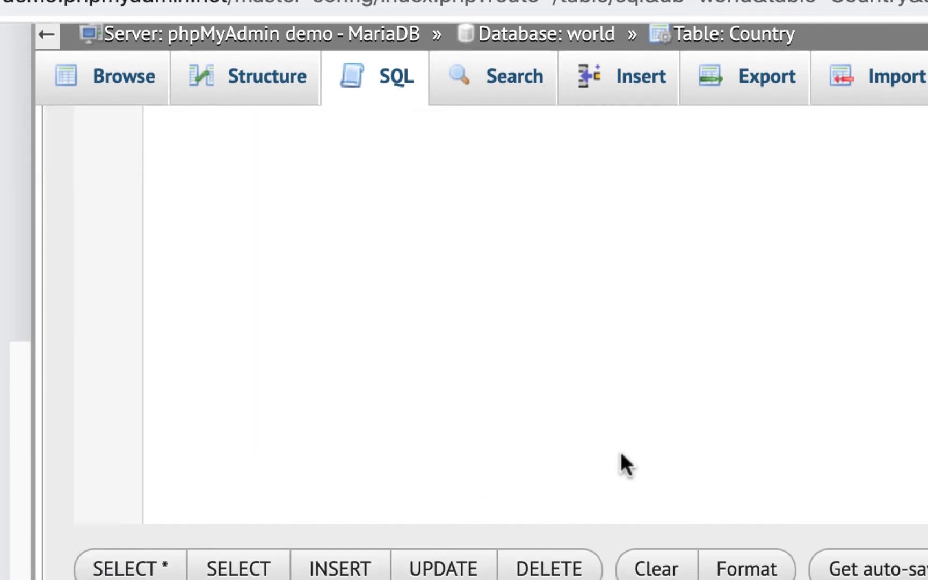
scroll(621, 451, down, 7)
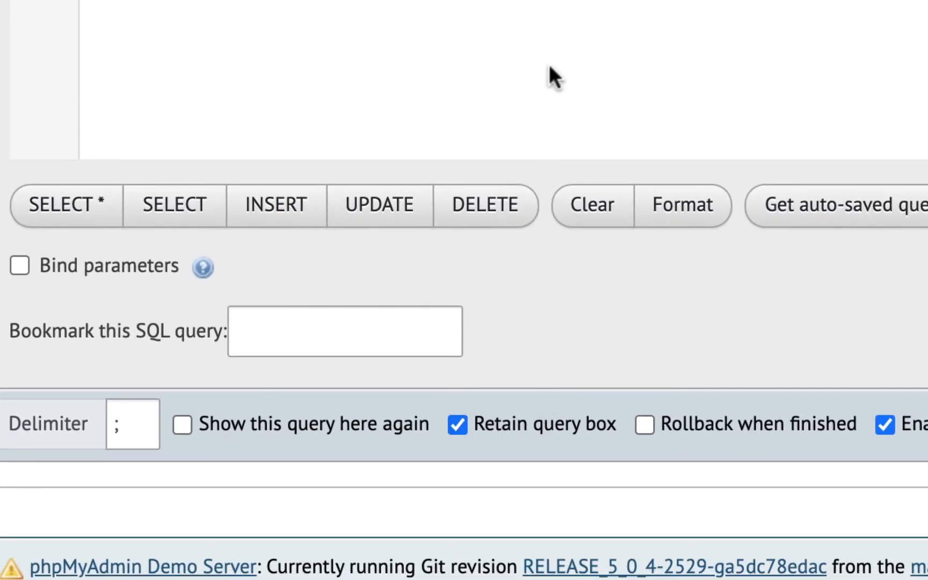
scroll(549, 76, up, 3)
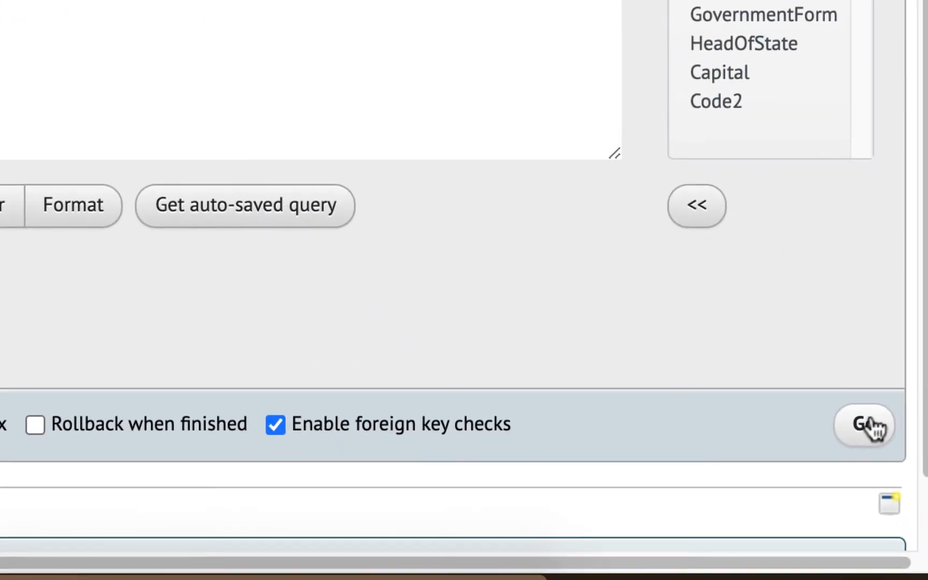
click(869, 425)
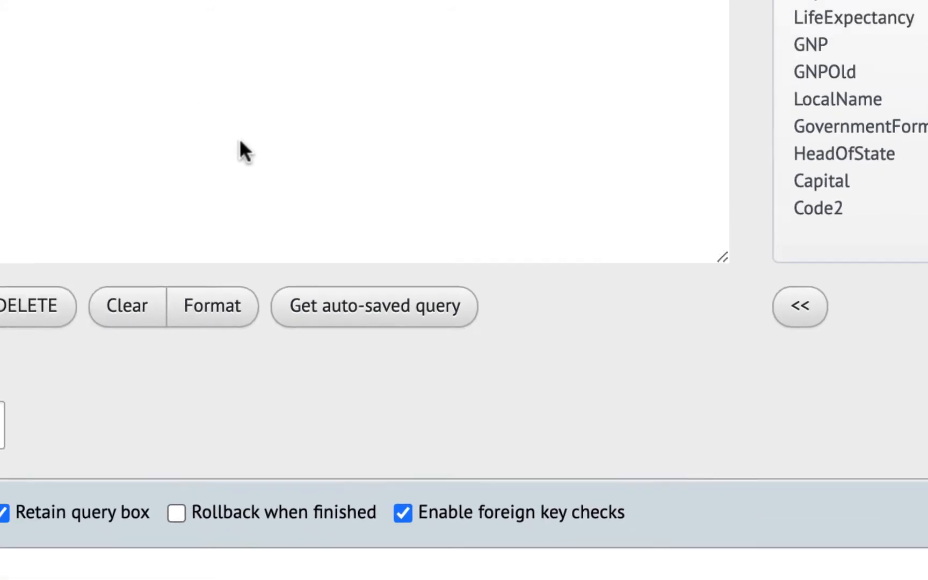
scroll(240, 141, down, 8)
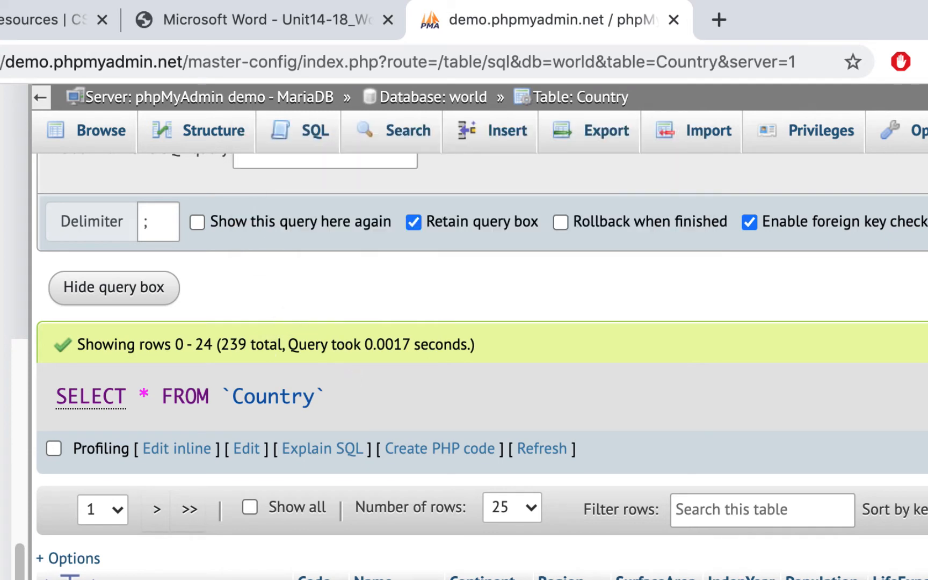
Switch to the untitled text document, record the country total 239, and move its window aside to uncover the query results.
key(super+Tab)
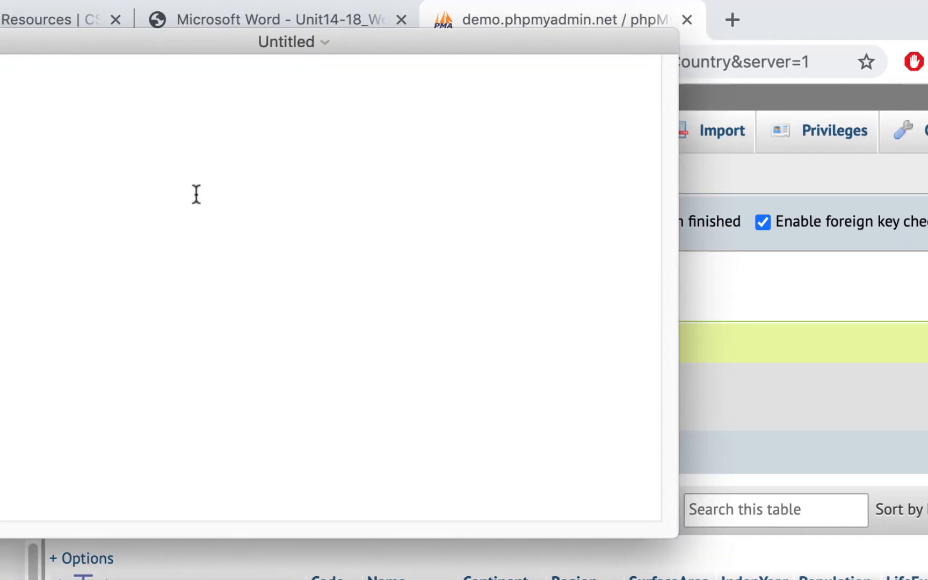
text(239)
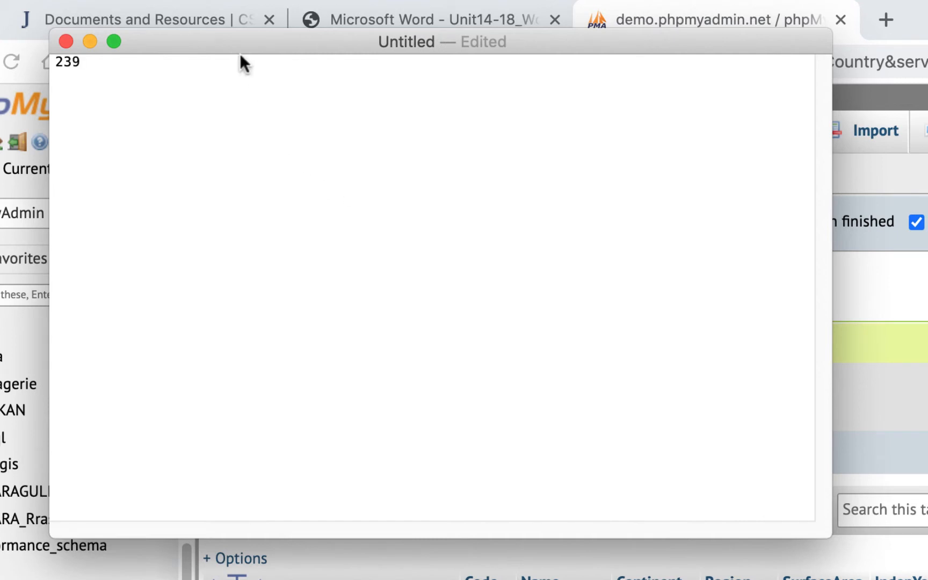
drag(240, 53, 774, 125)
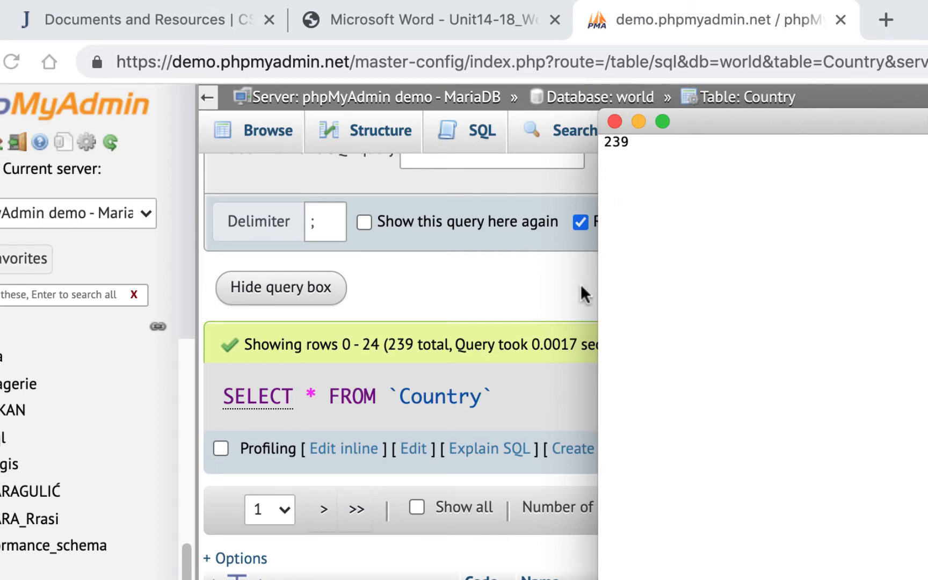
Back in phpMyAdmin, extend the Country query before the semicolon with WHERE `Continent` = "North America".
click(486, 22)
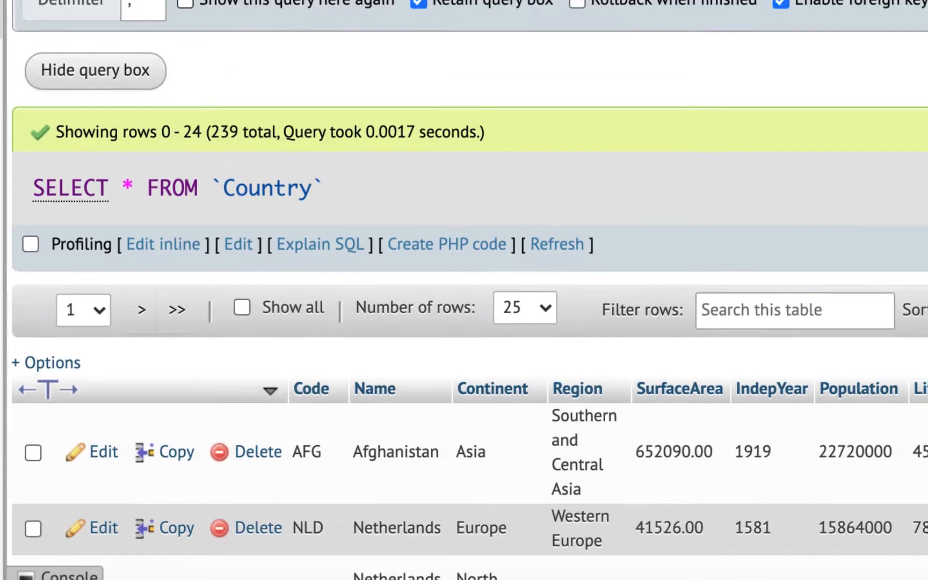
scroll(458, 181, up, 4)
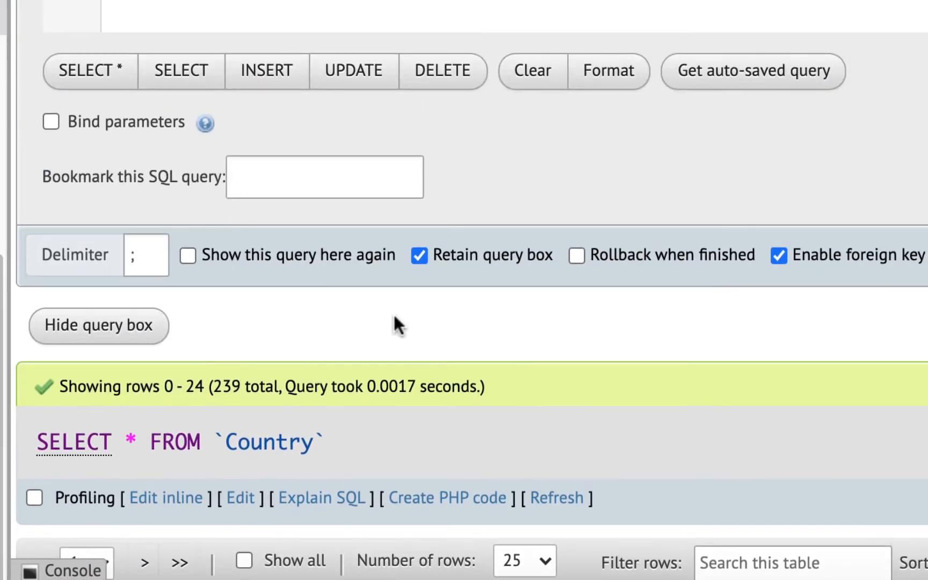
scroll(514, 252, up, 10)
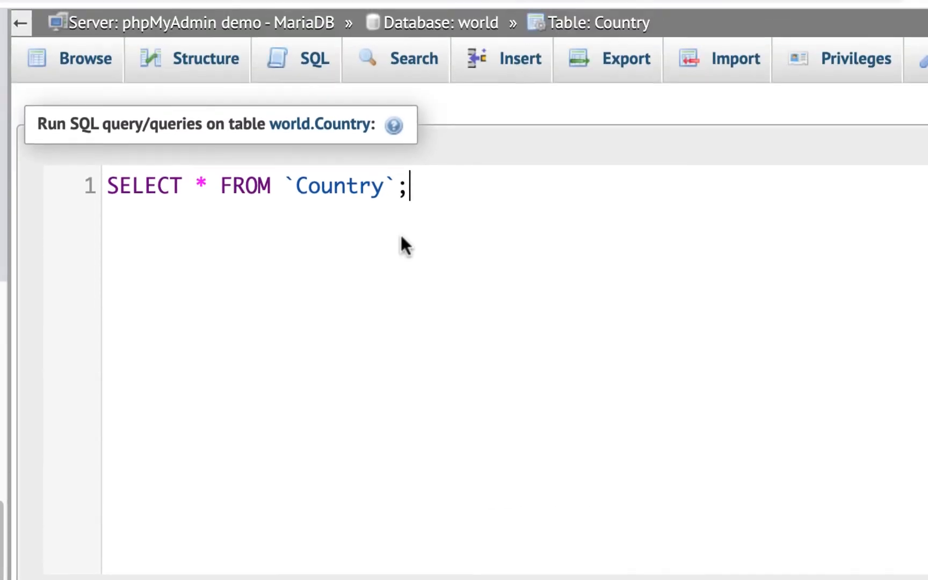
click(416, 196)
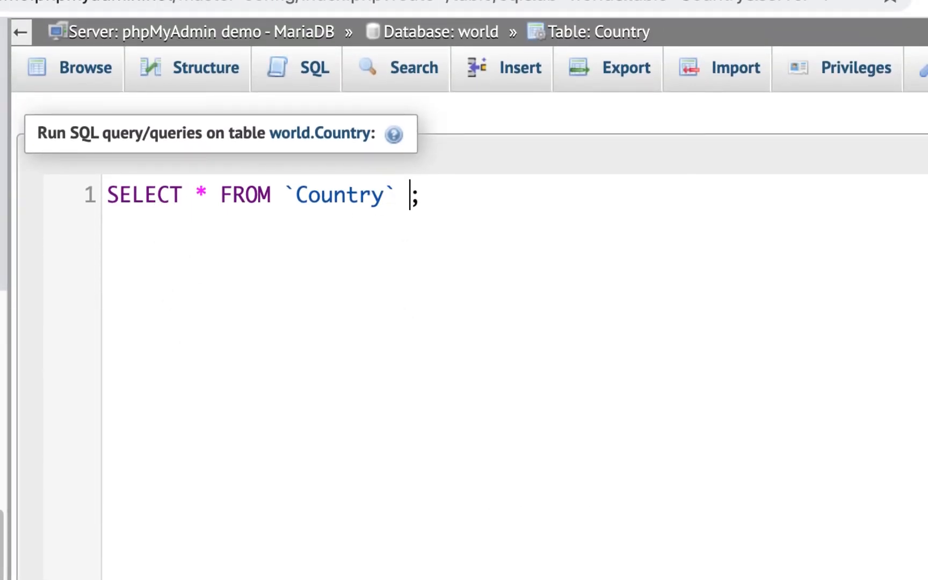
text(w)
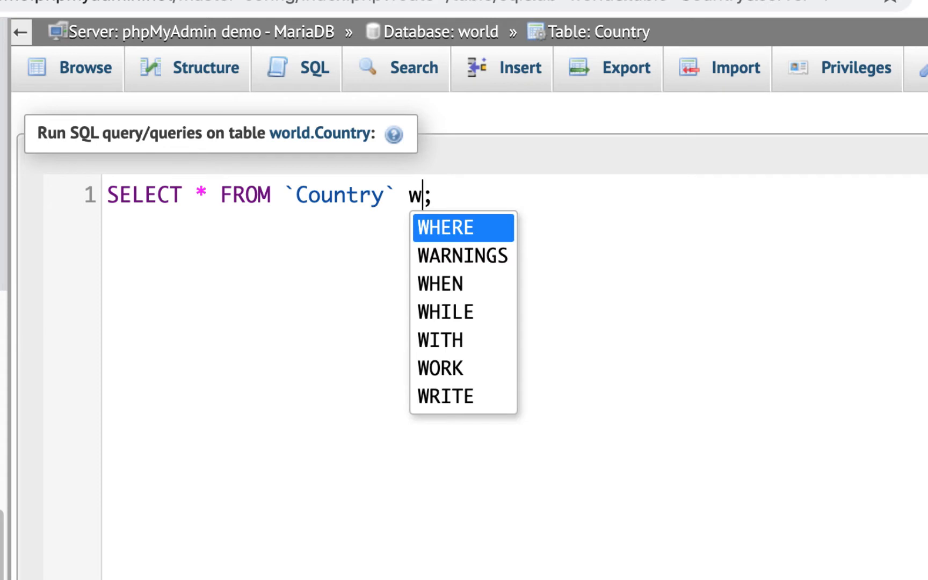
click(453, 232)
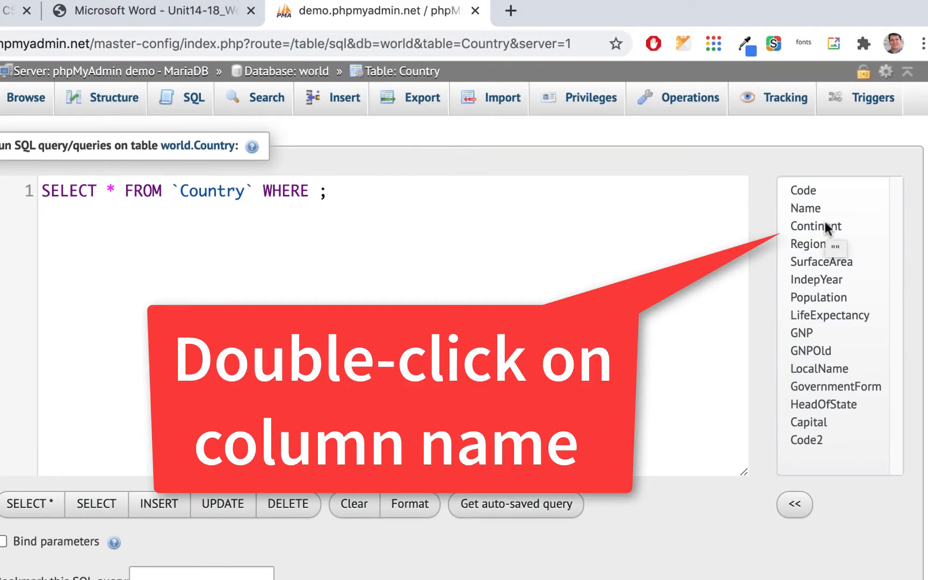
double_click(824, 222)
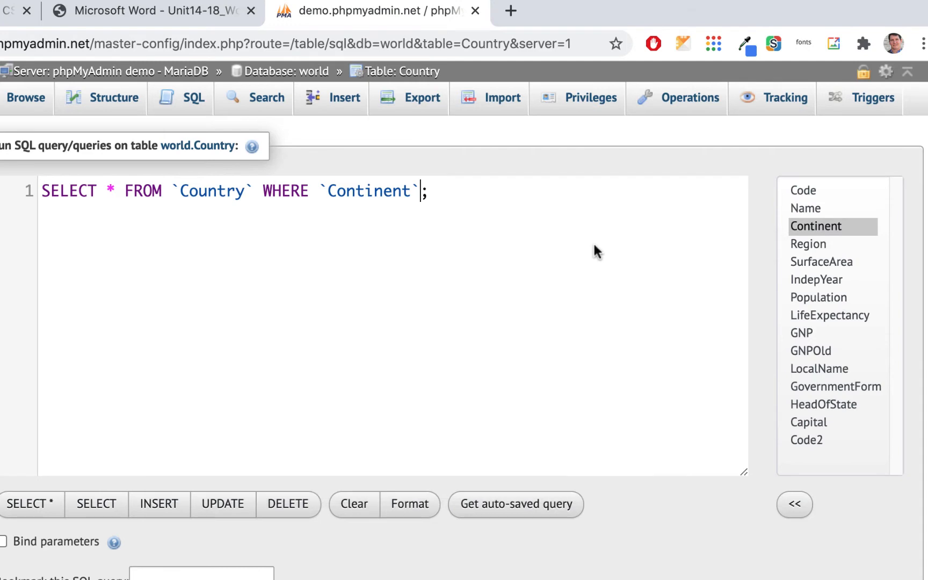
text(=)
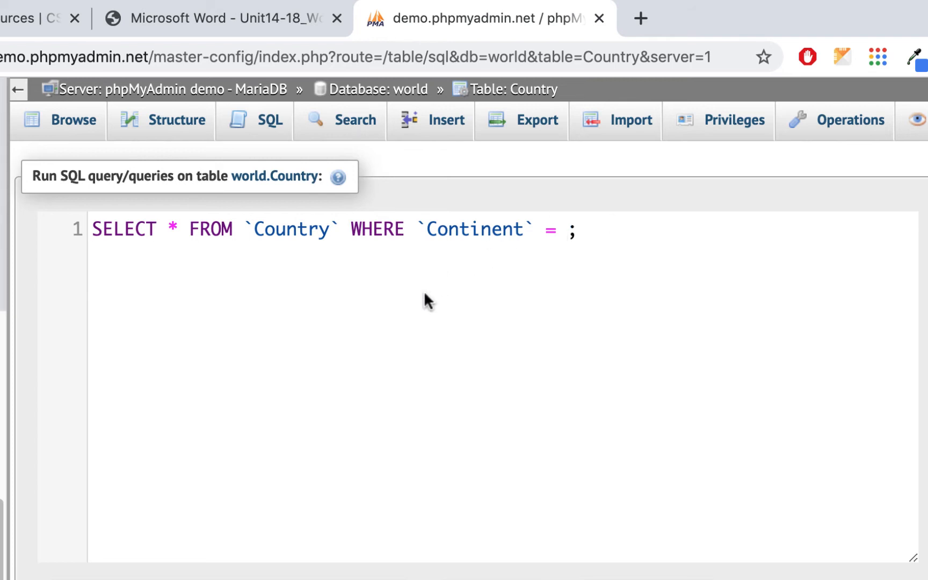
text("North)
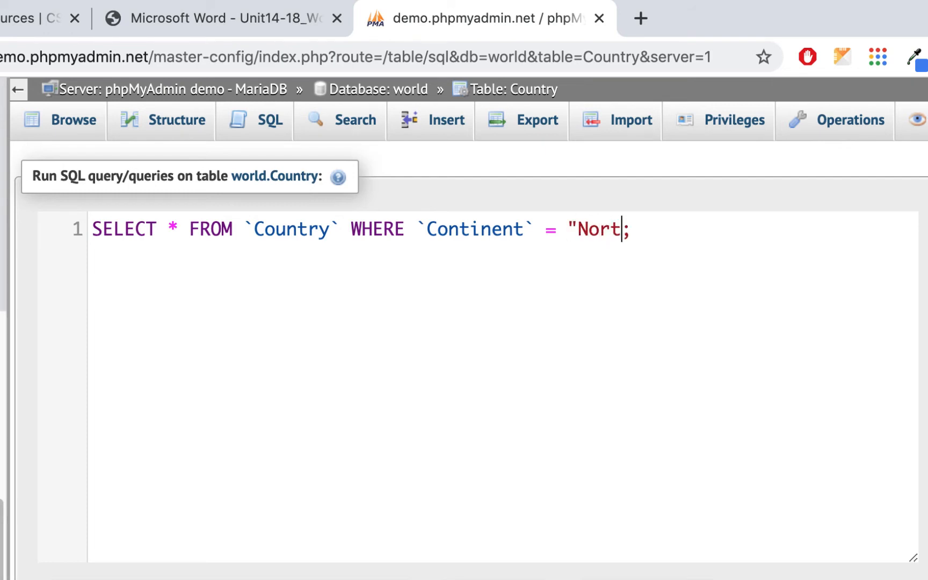
text( America)
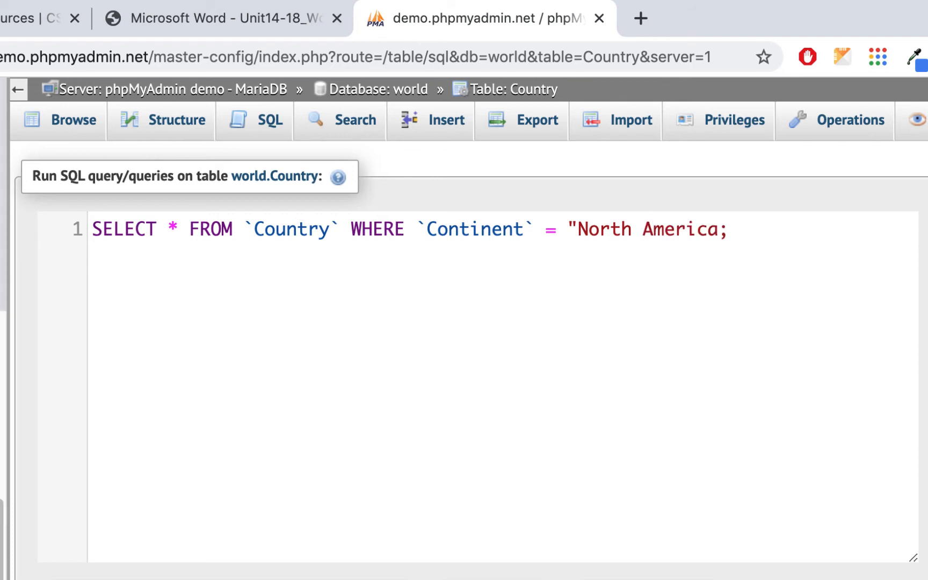
text(")
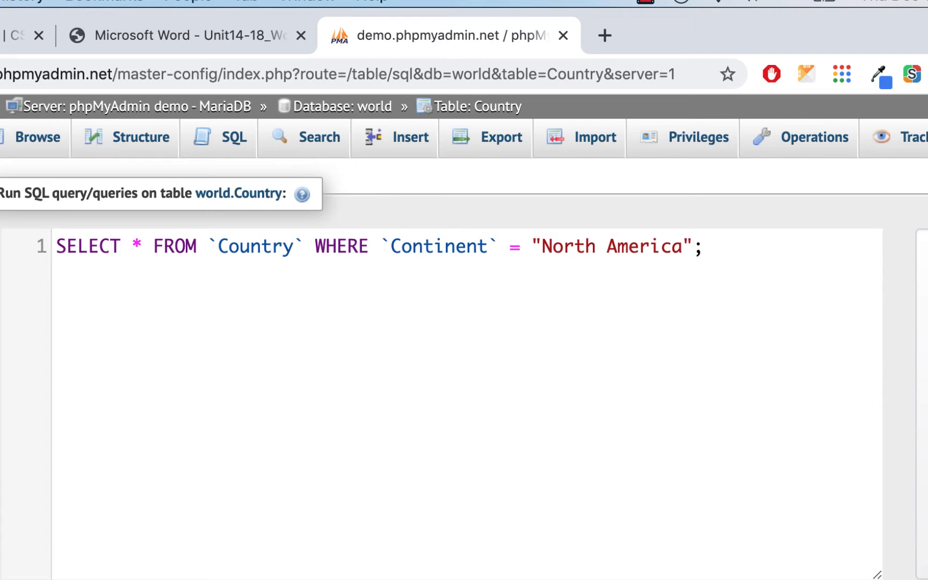
Run the North America continent query and look through the returned country rows.
scroll(749, 389, down, 2)
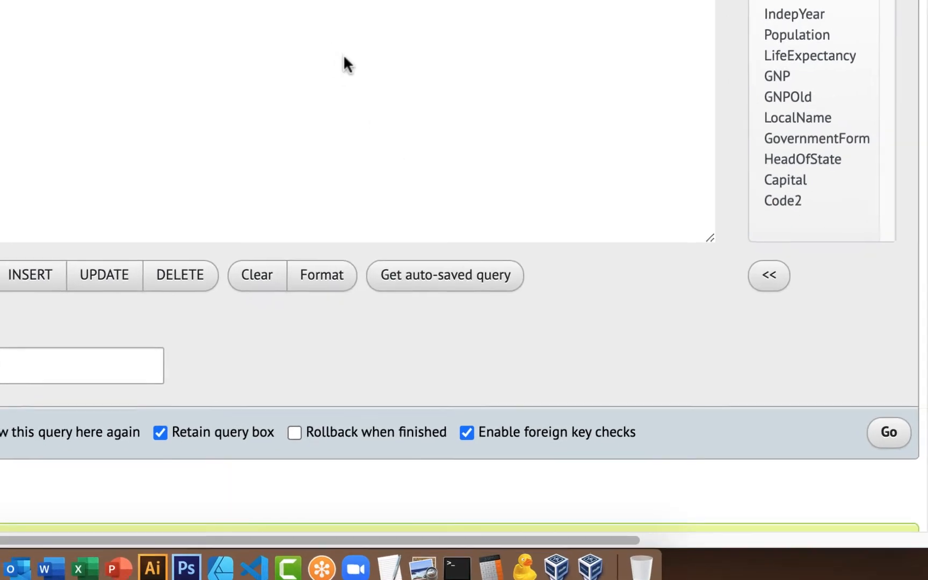
scroll(555, 240, down, 8)
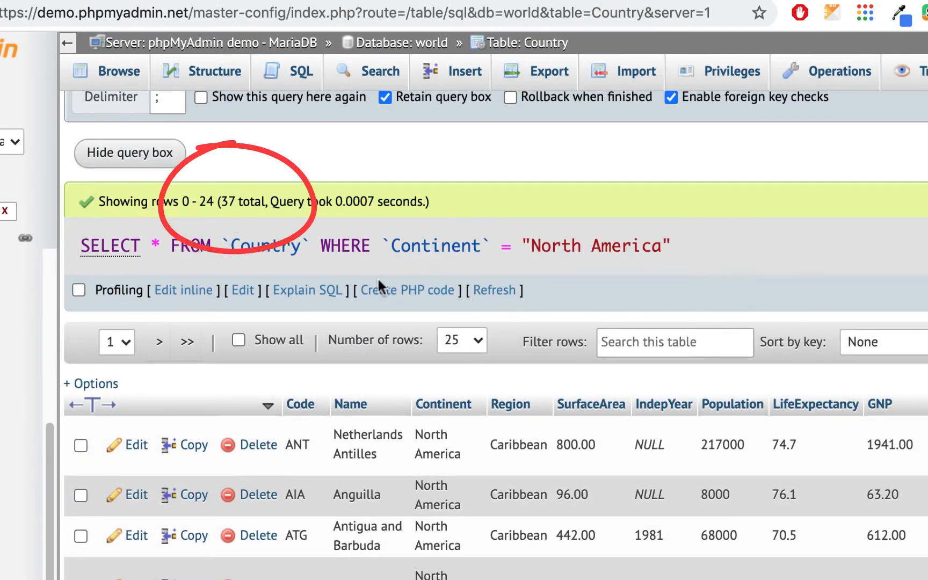
scroll(475, 319, down, 5)
scroll(426, 333, down, 2)
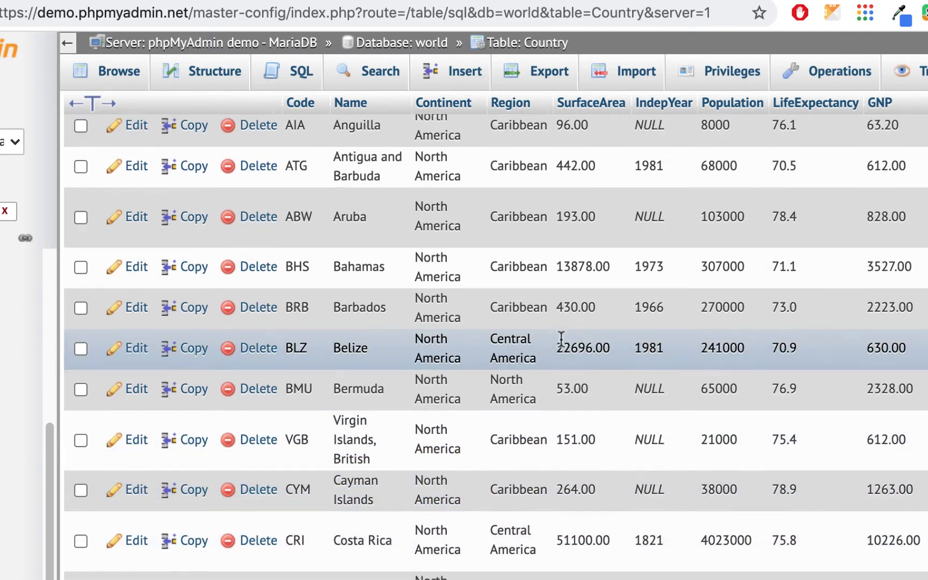
scroll(559, 339, up, 5)
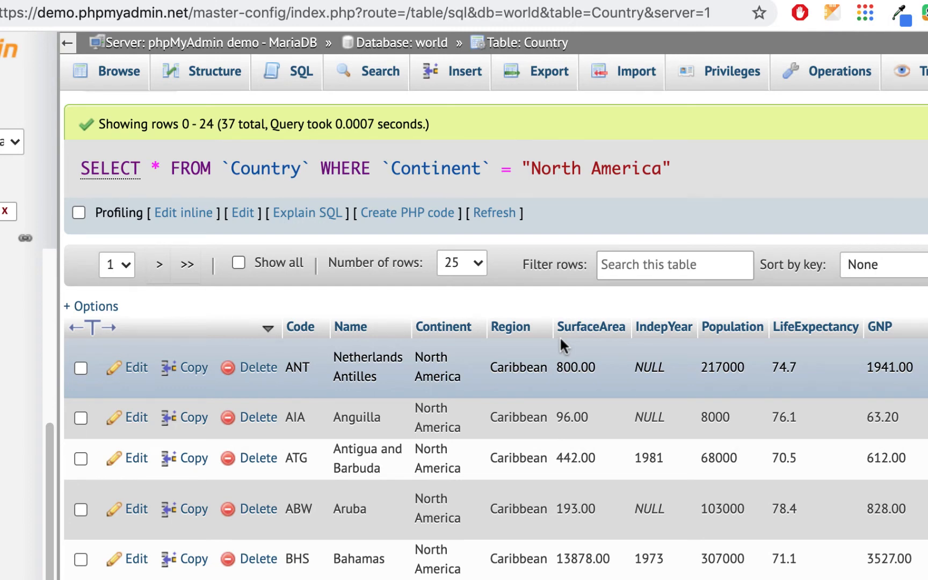
scroll(560, 339, up, 11)
scroll(560, 339, down, 2)
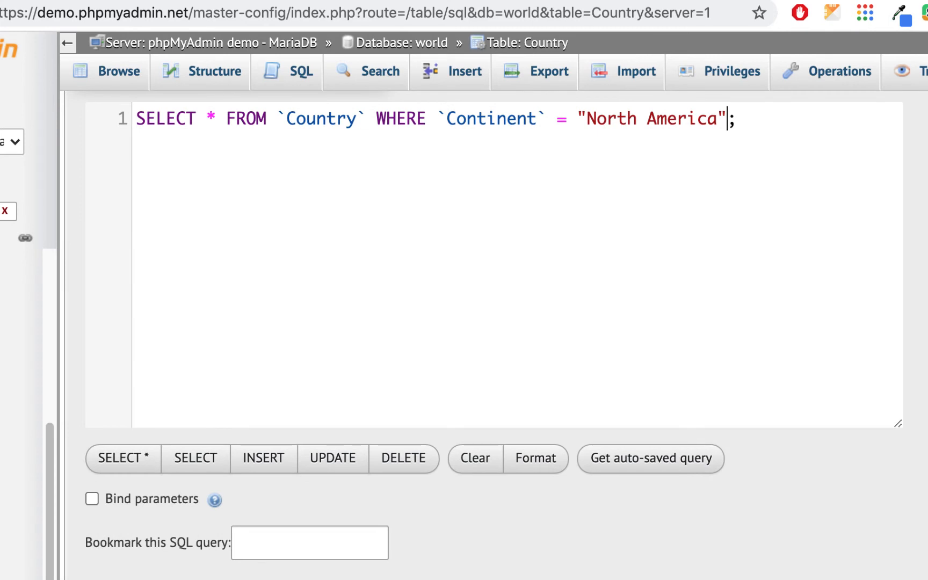
Record 37 on the line below 239 in the untitled text document and return to the query editor.
key(super+Tab)
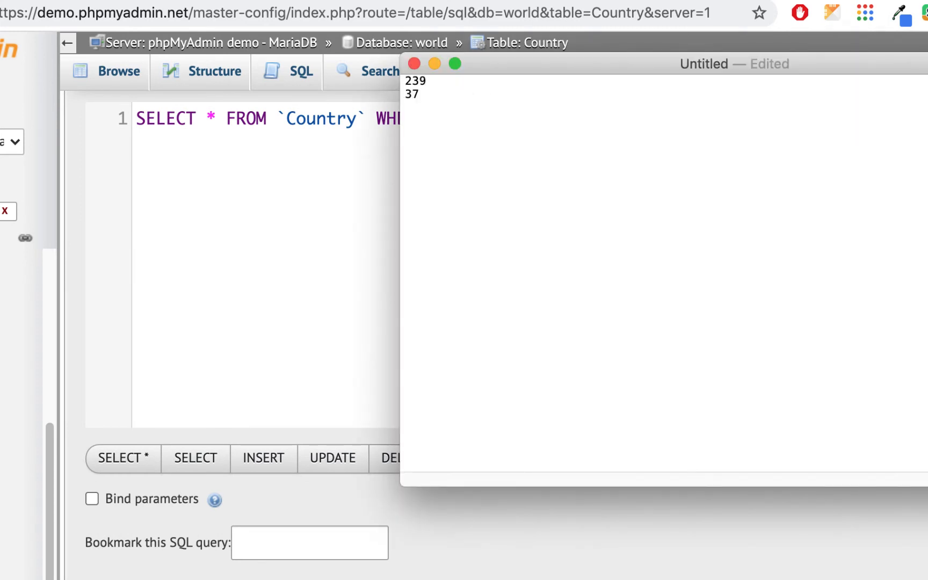
key(super+Tab)
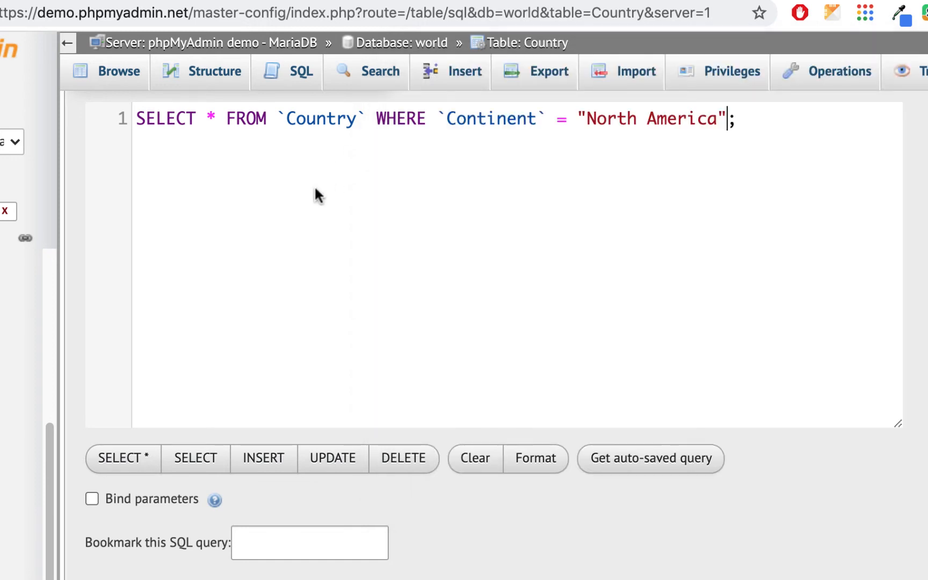
scroll(534, 224, up, 2)
Check question 3 and its sample SQL in the World Database instructions document.
key(ctrl+Tab)
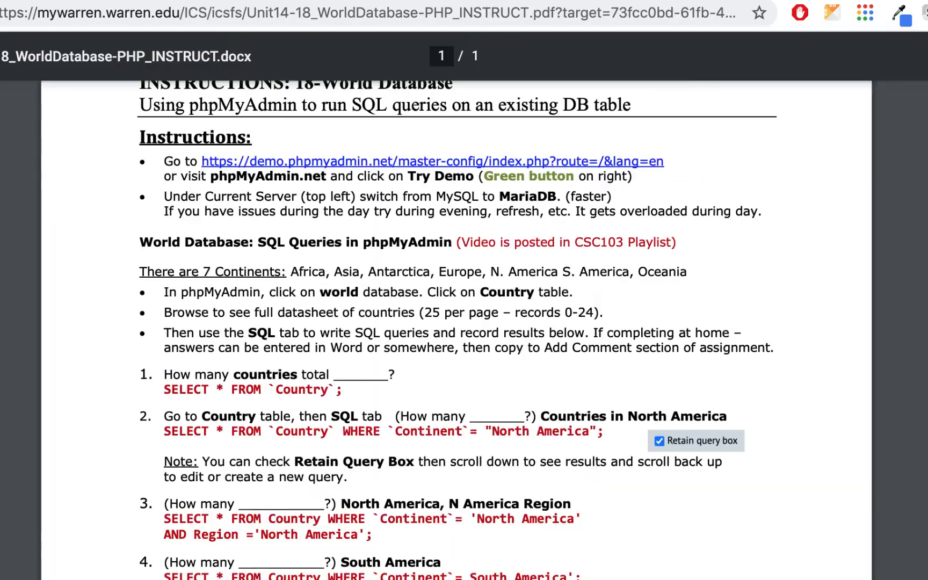
scroll(372, 260, down, 3)
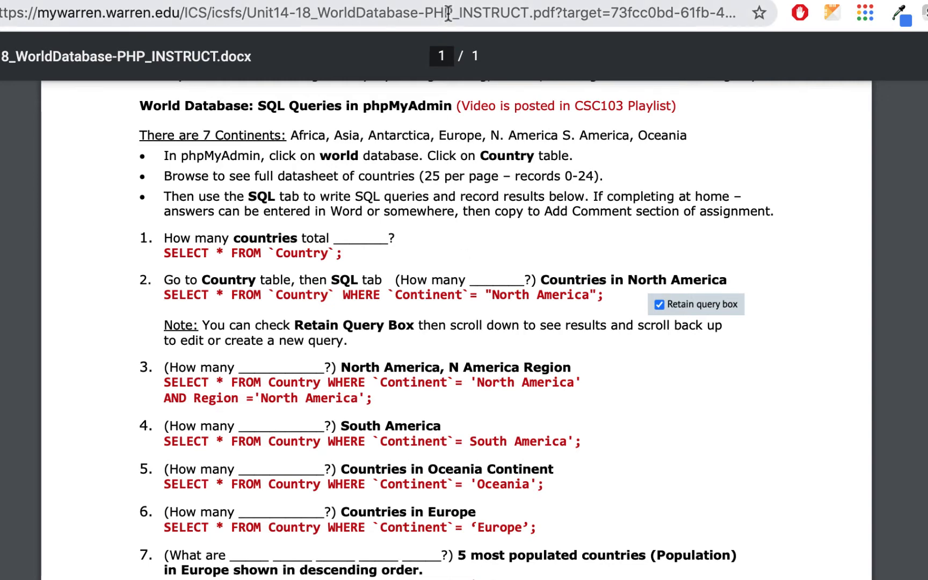
click(128, 1)
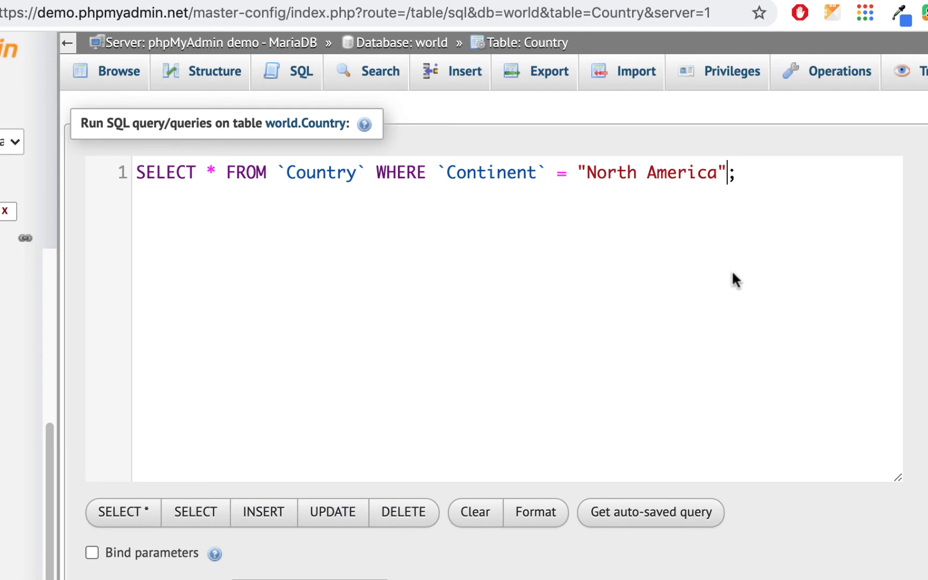
Add the condition AND `Region`="North AMerica" to the Country query, before the semicolon.
key(Left)
text(a)
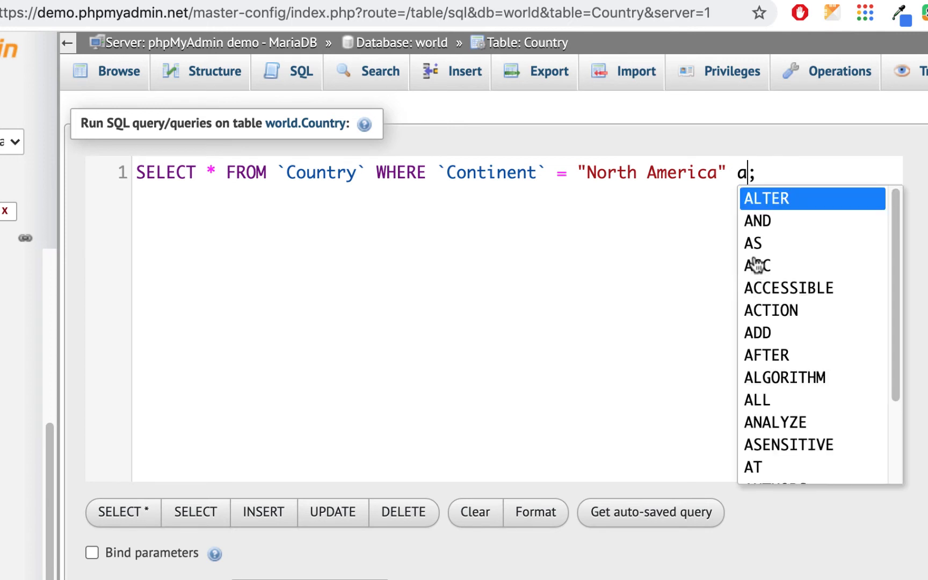
click(763, 219)
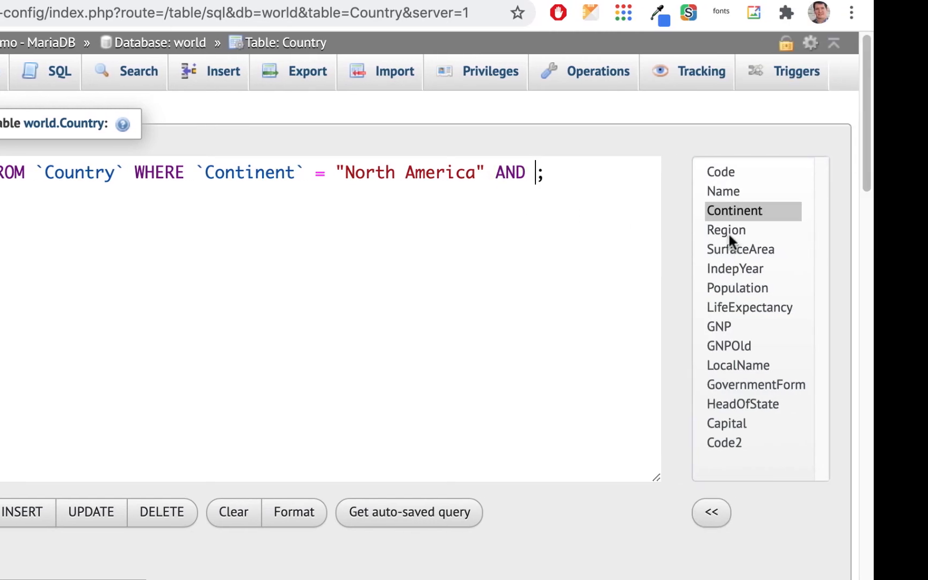
double_click(727, 230)
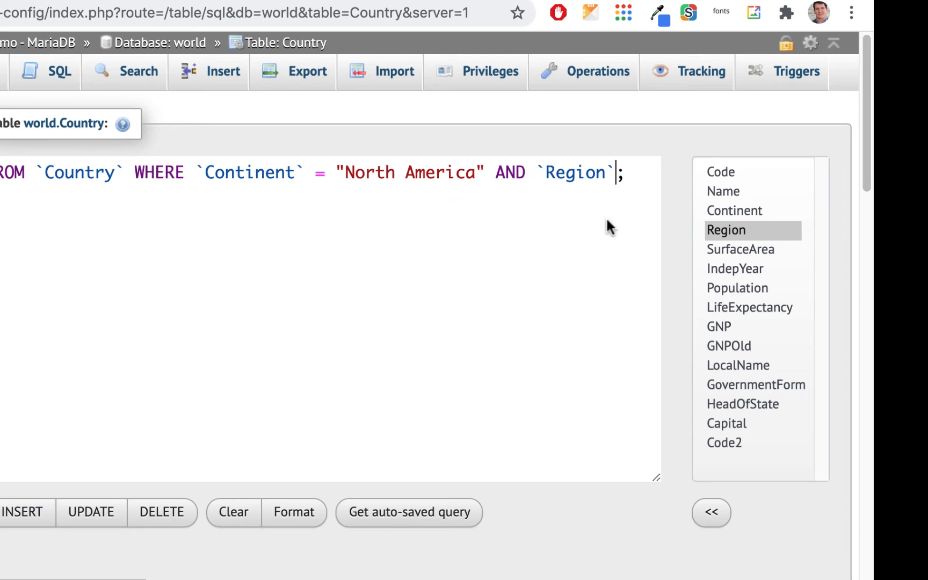
text(="No)
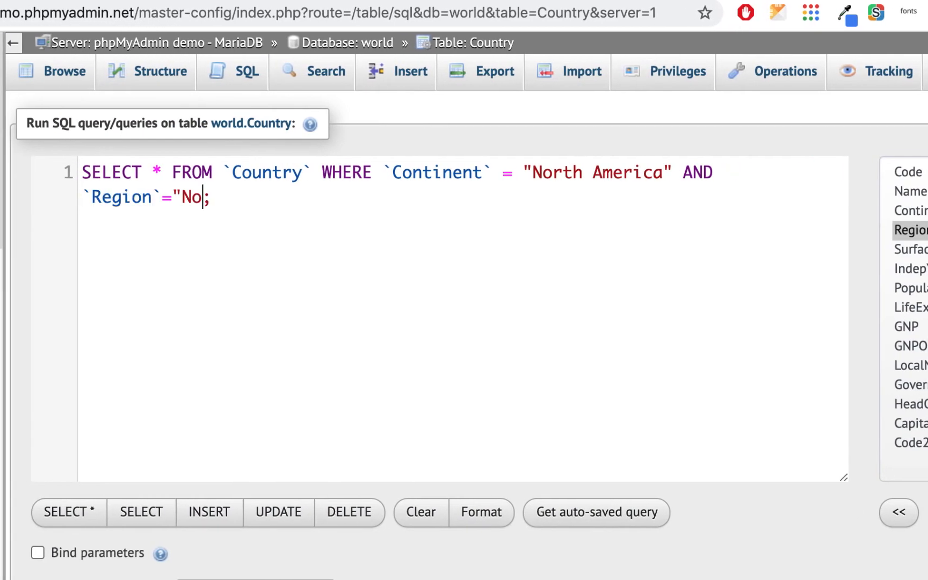
text(rth AMerica")
click(262, 198)
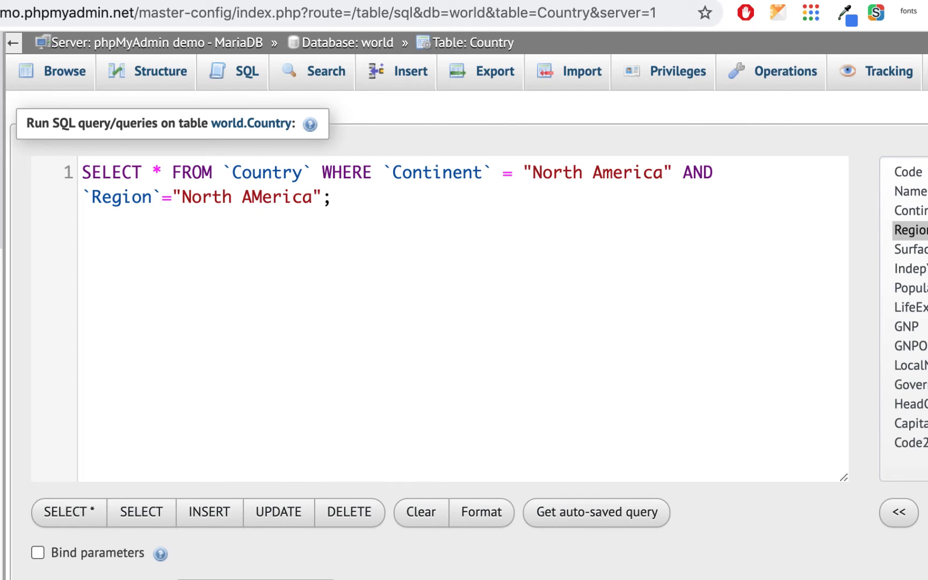
click(262, 201)
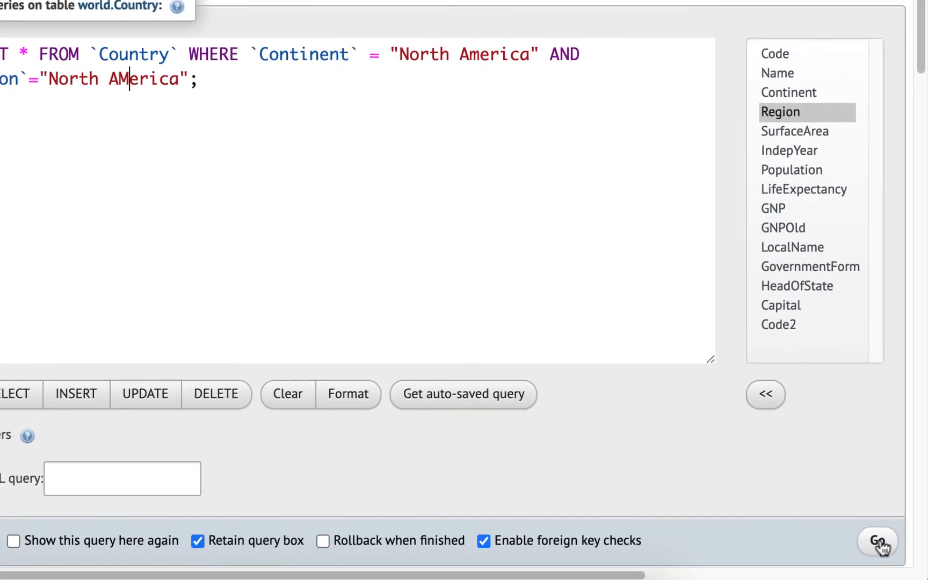
Run the Country query filtered by continent and region and check the returned rows.
click(879, 545)
scroll(369, 222, down, 6)
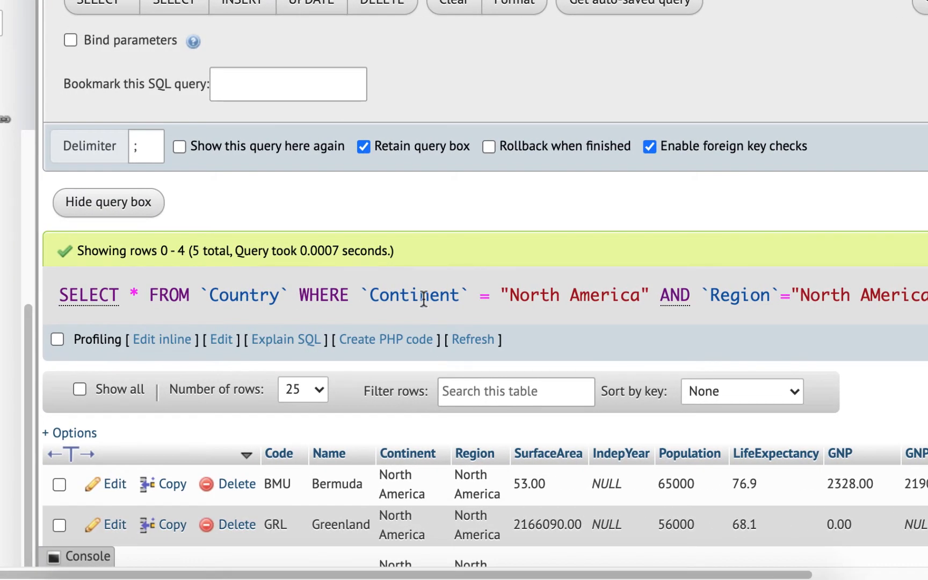
scroll(423, 298, up, 6)
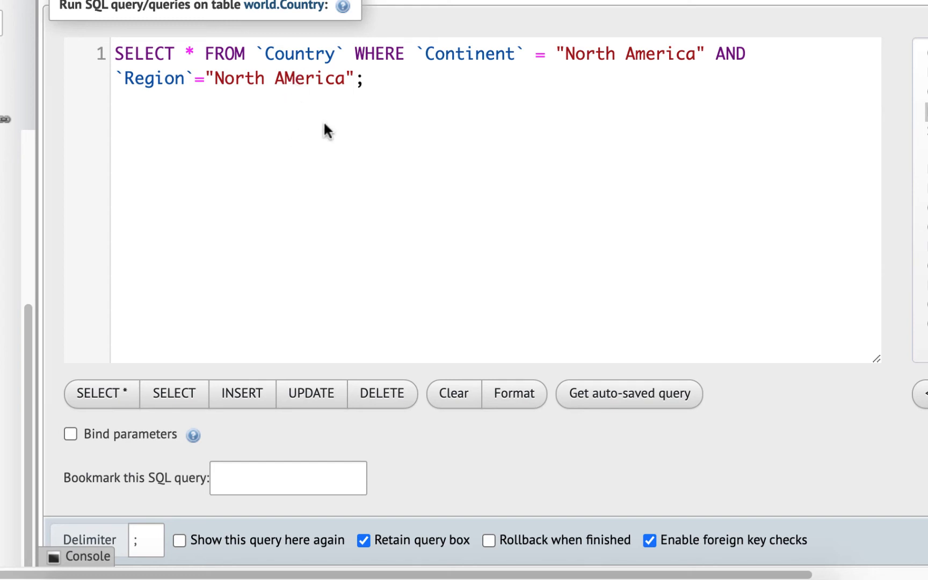
Correct the region value in the Country query to "North America", rerun the query and look through the returned rows.
click(295, 80)
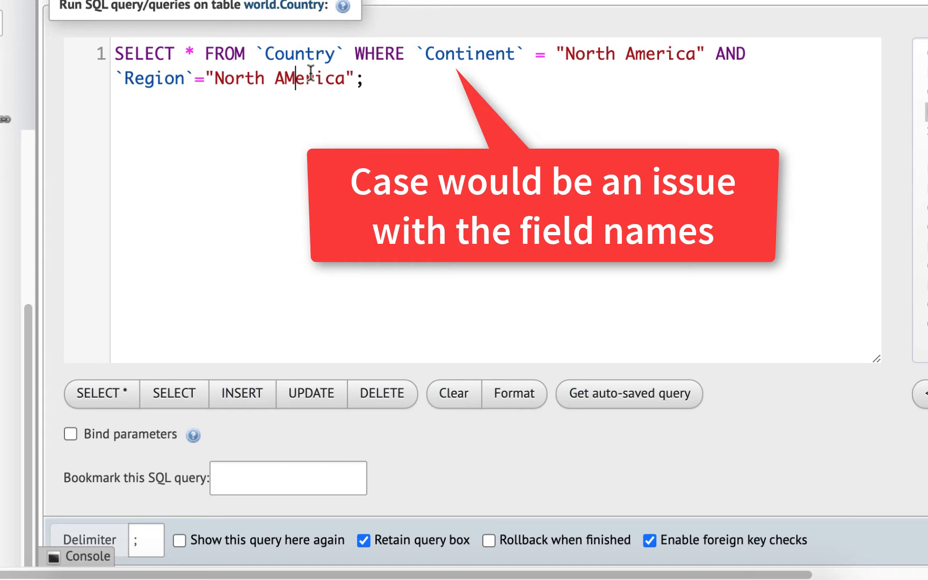
key(BackSpace)
text(m)
scroll(460, 65, down, 2)
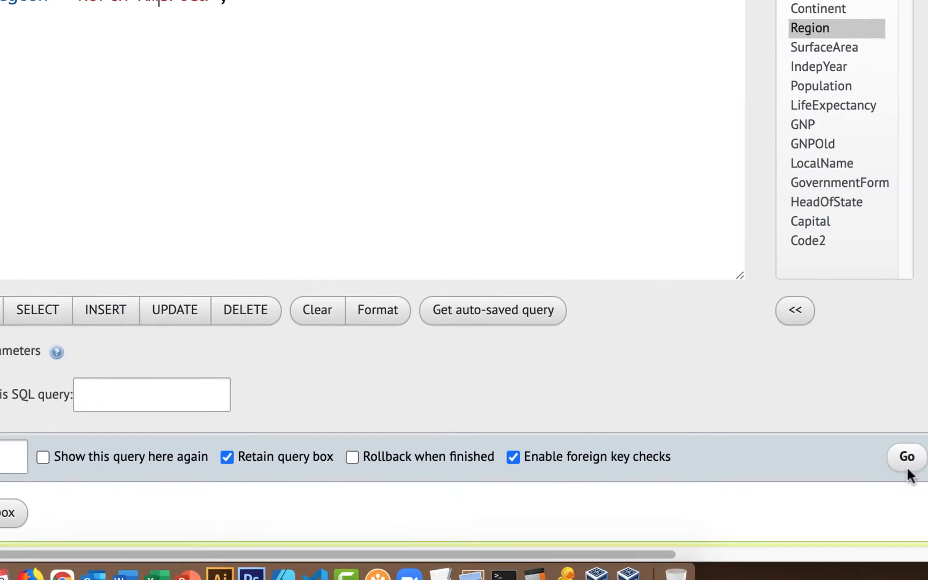
click(878, 462)
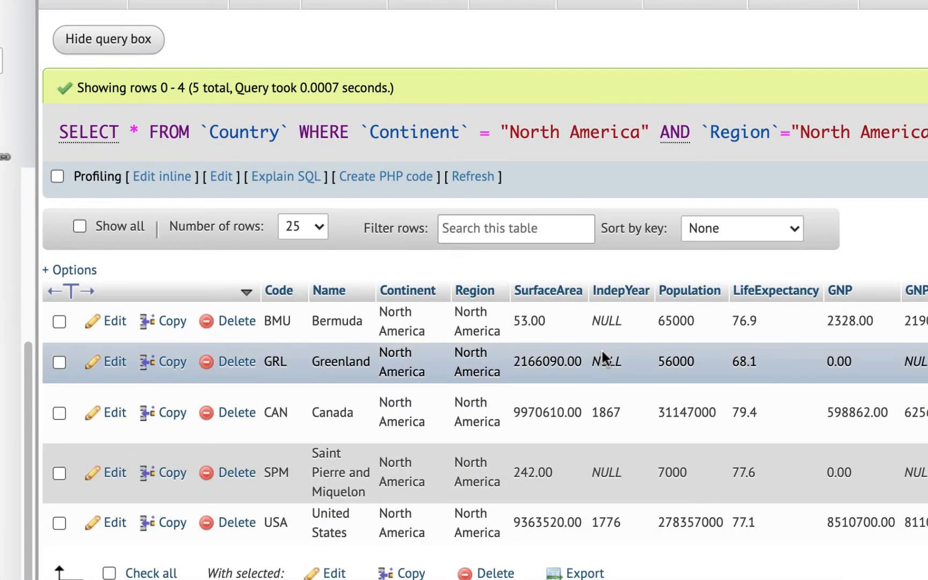
scroll(591, 354, down, 3)
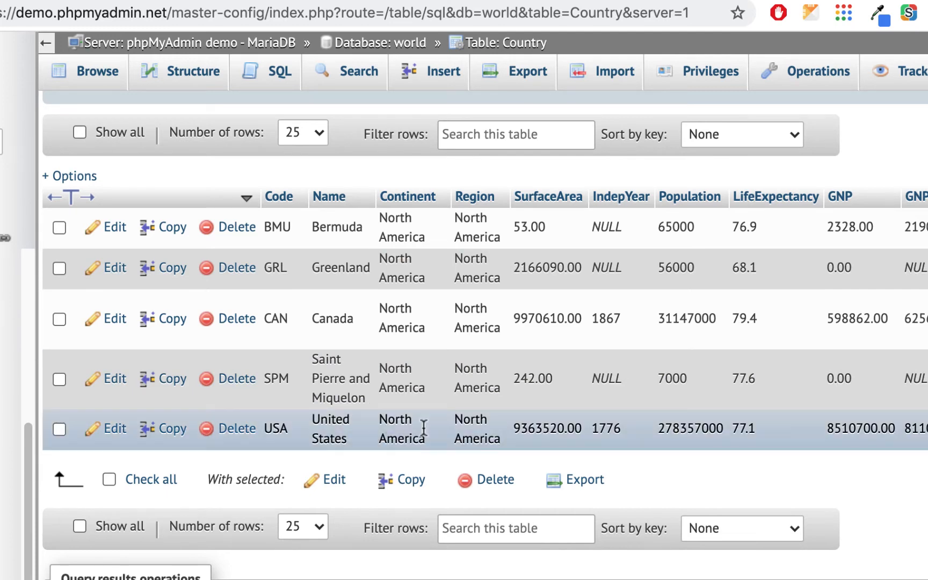
scroll(485, 437, up, 3)
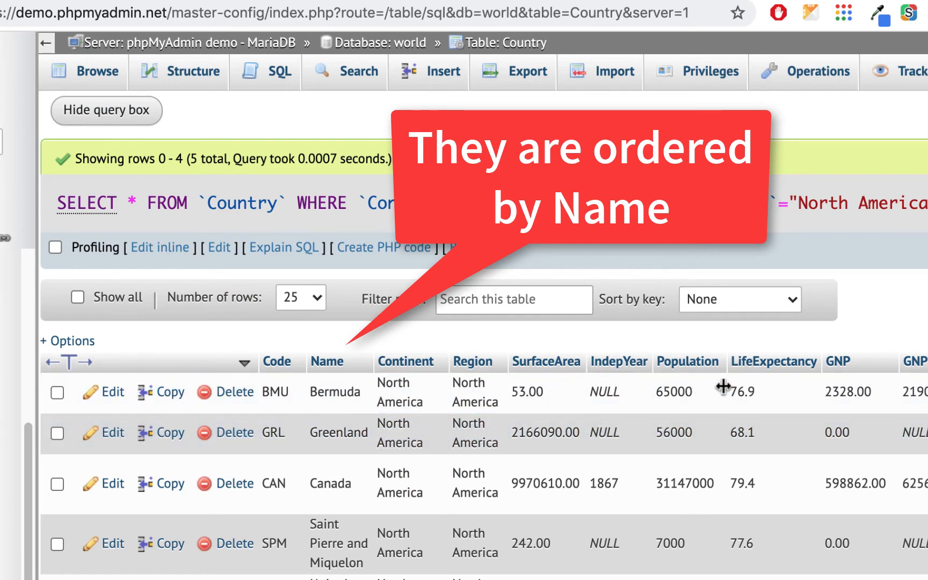
Add ORDER BY `Population` to the Country query, before the semicolon.
scroll(723, 386, up, 10)
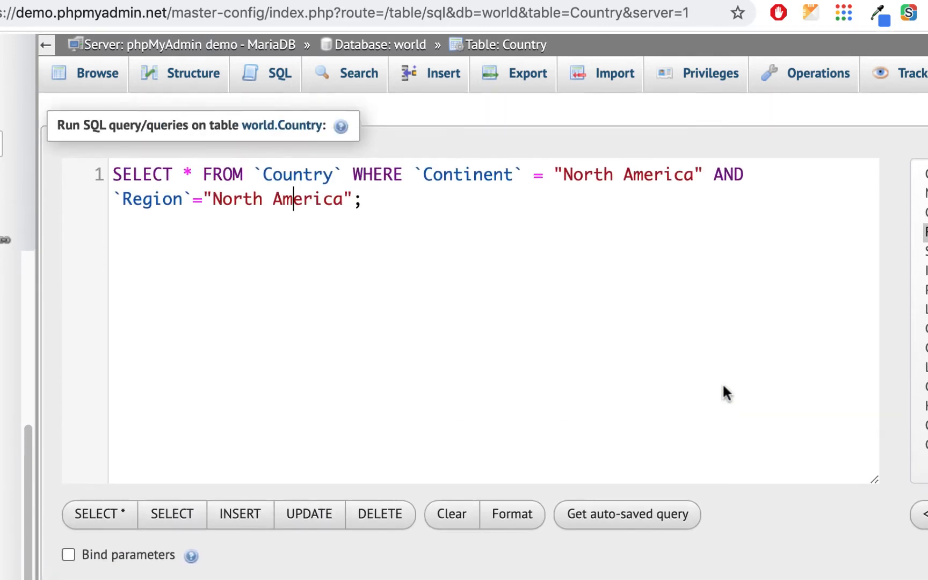
click(353, 199)
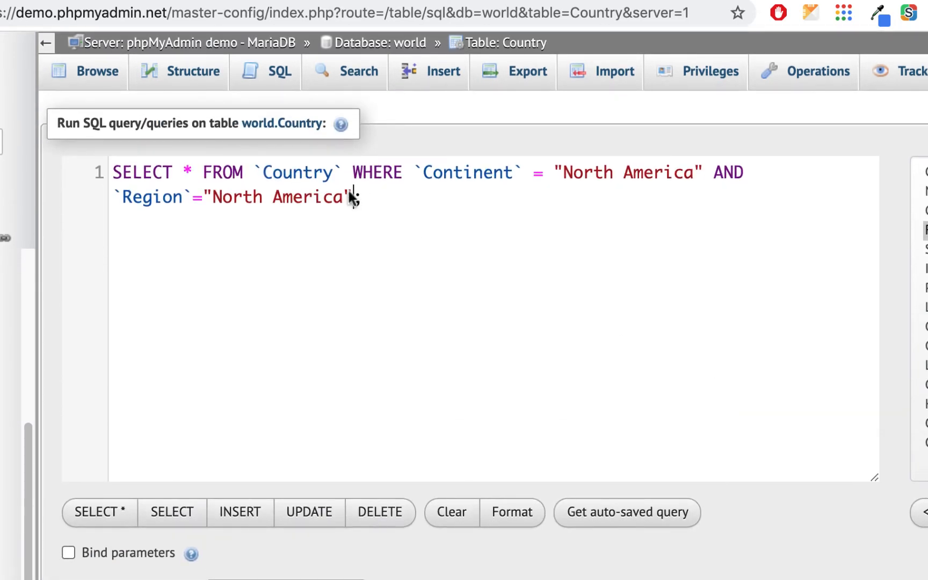
text(ORD)
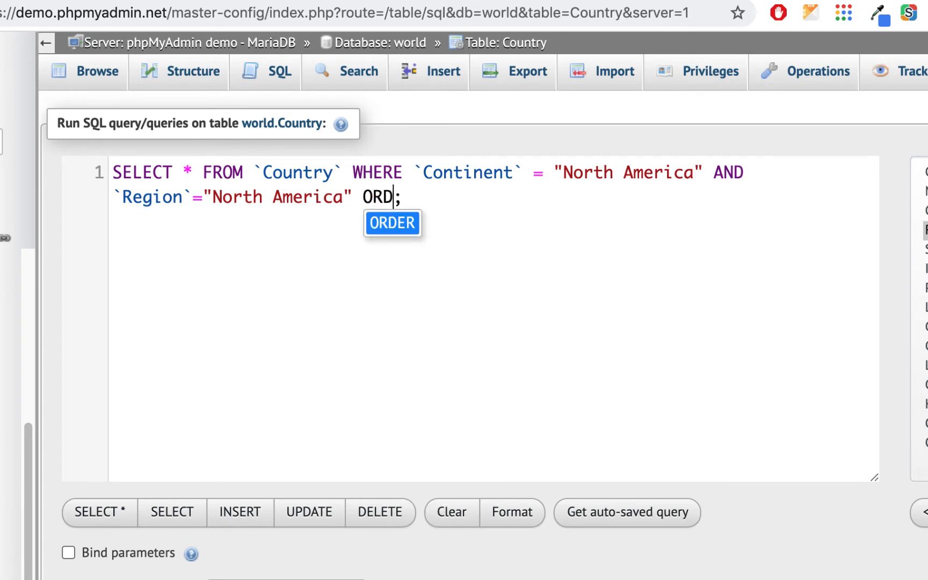
click(398, 219)
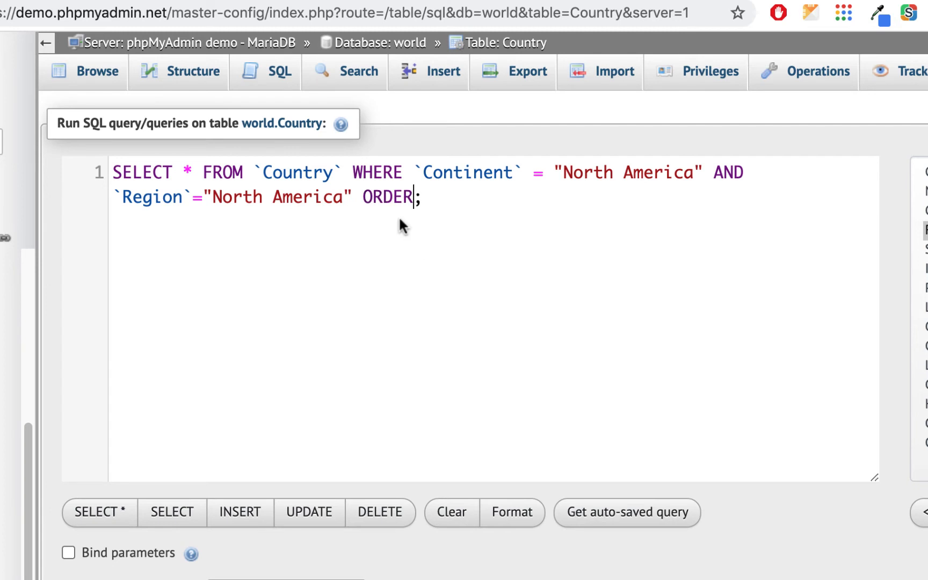
text(B)
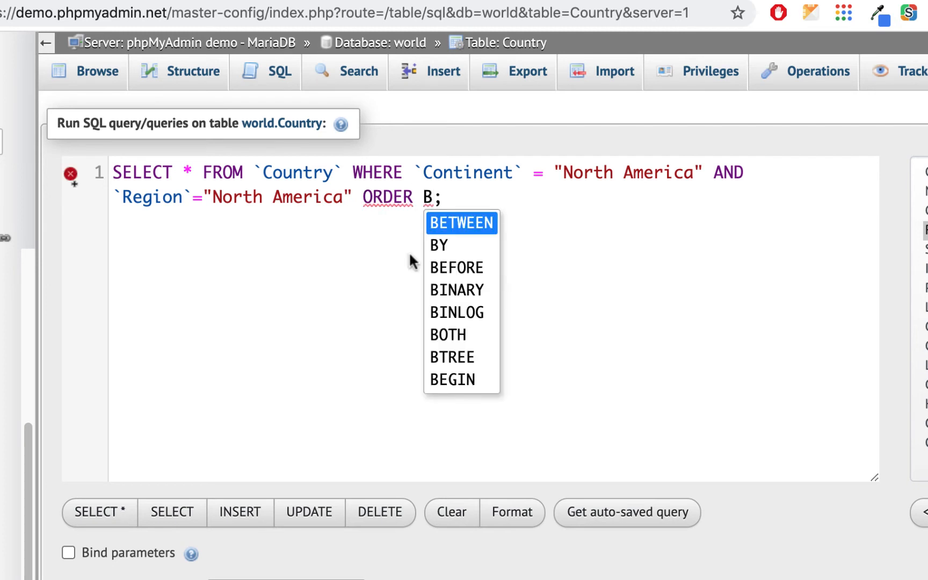
click(446, 246)
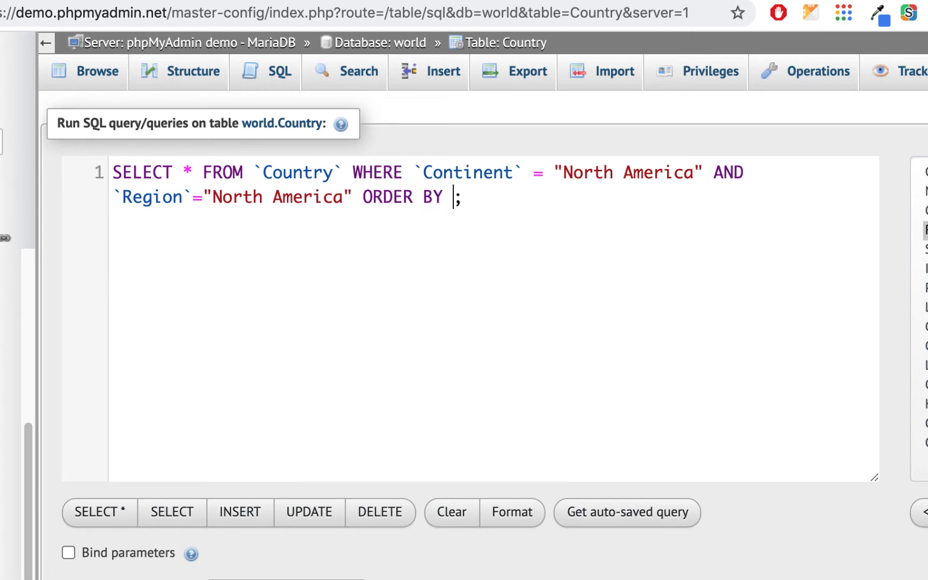
click(912, 288)
double_click(913, 288)
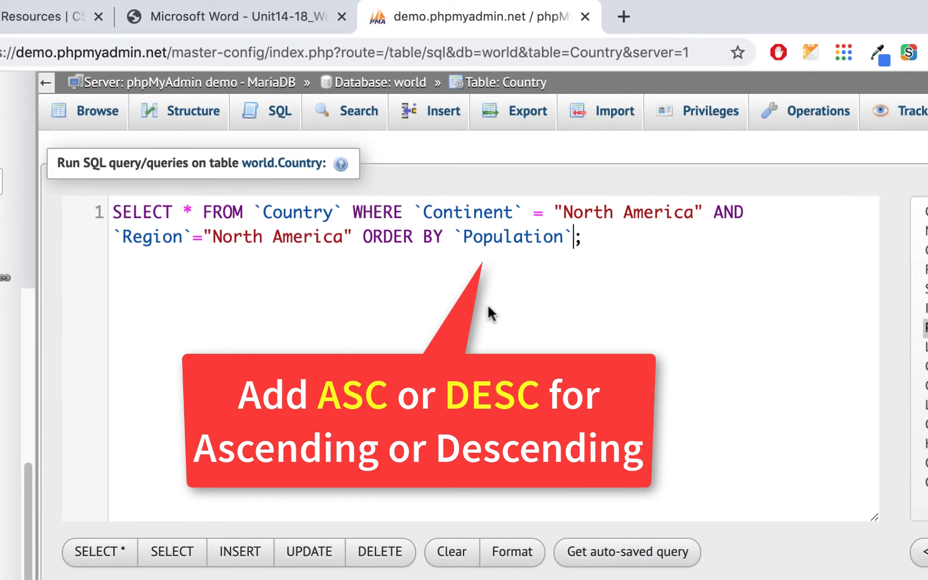
Make the population sort descending with DESC and run the Country query.
text(DEC)
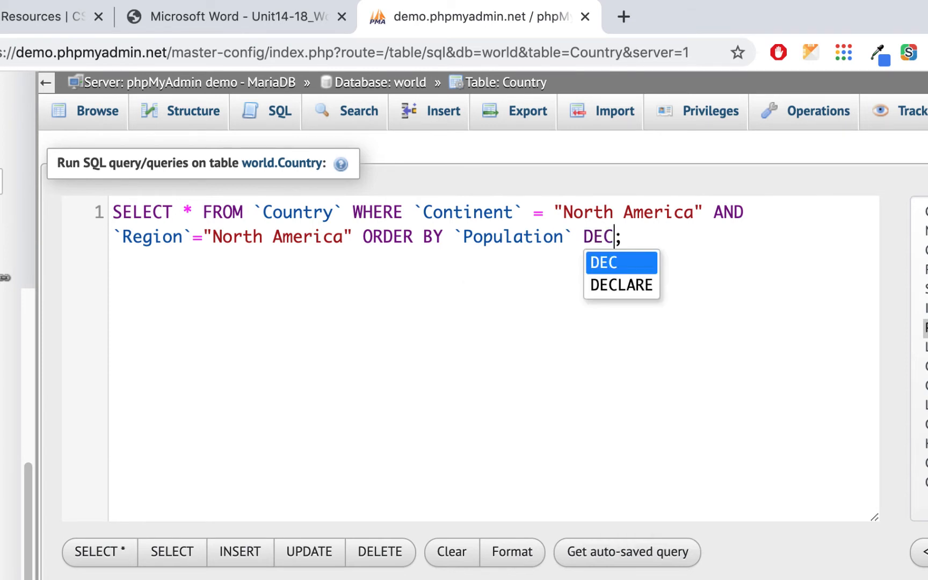
key(BackSpace)
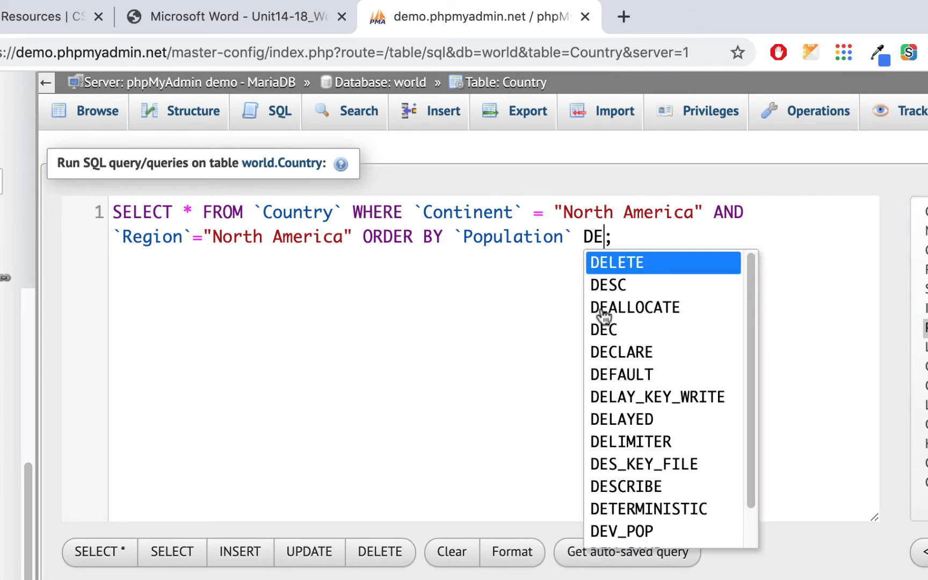
click(615, 287)
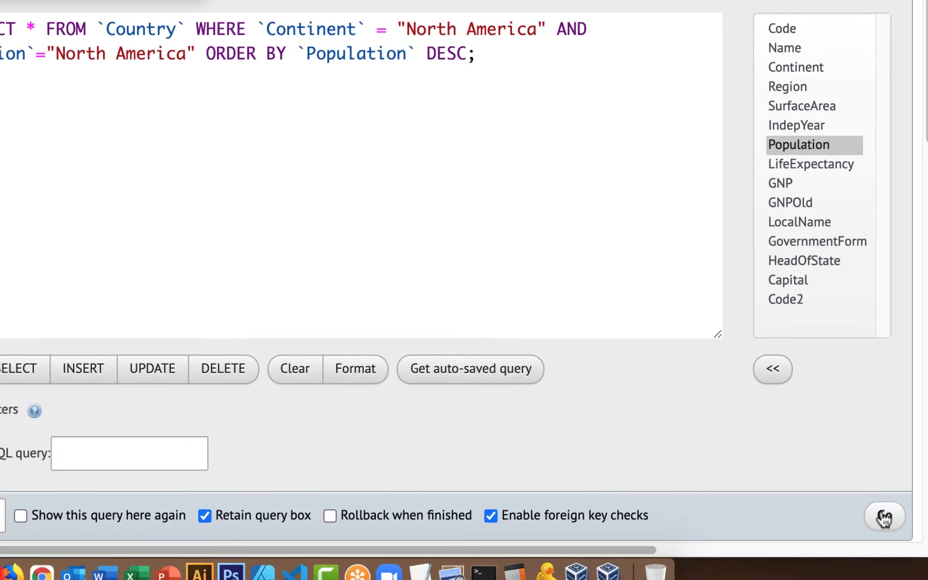
click(883, 519)
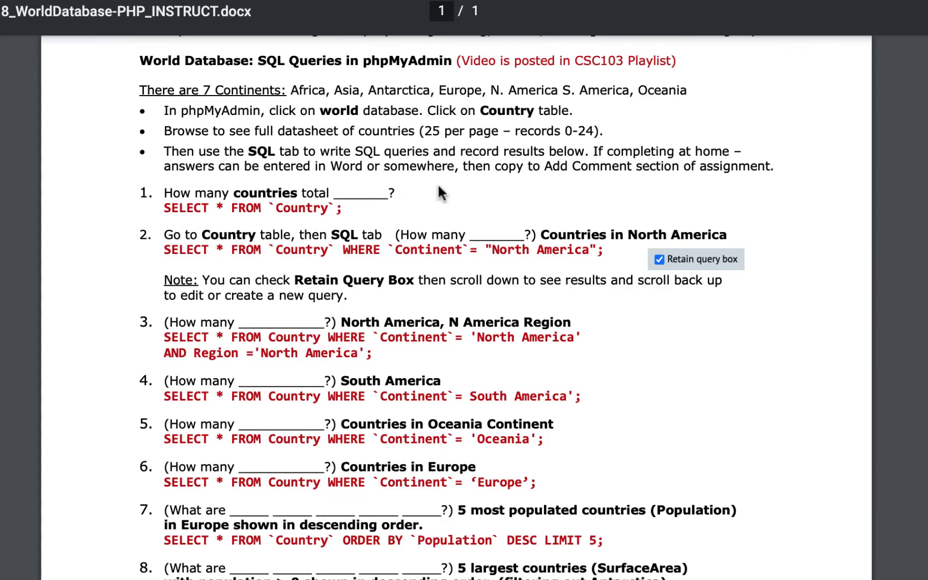
Read the remaining questions and their sample queries in the World Database instructions document, down to question 10.
scroll(437, 193, down, 1)
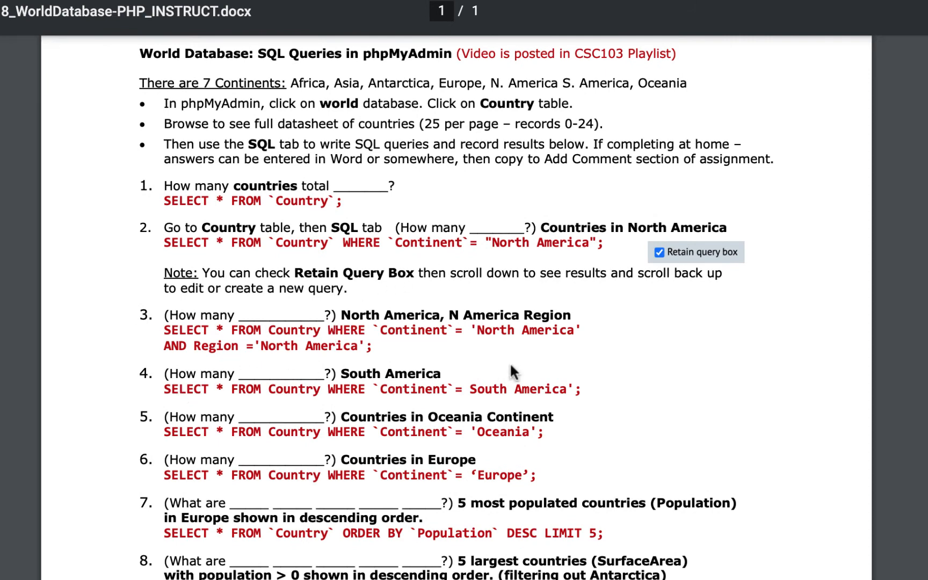
scroll(542, 424, down, 2)
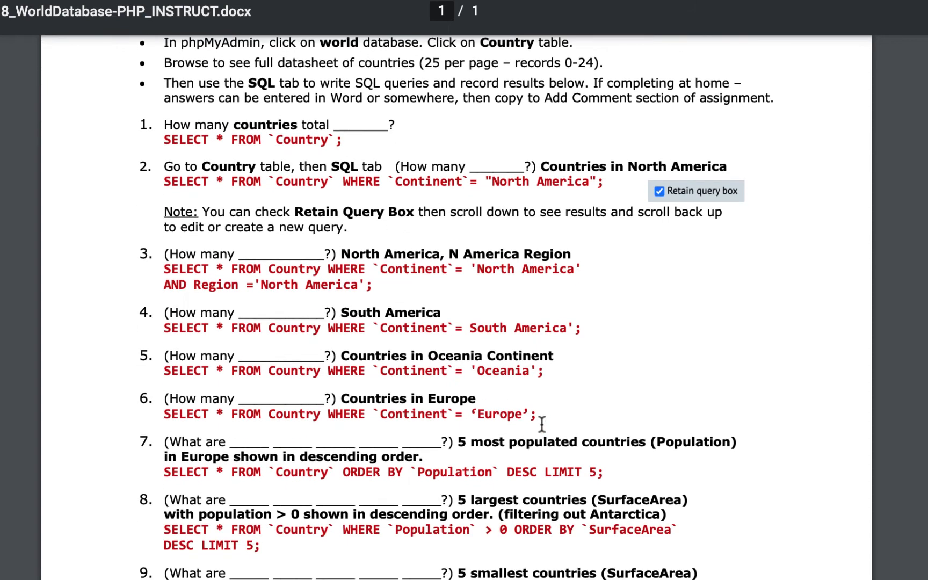
scroll(547, 329, down, 4)
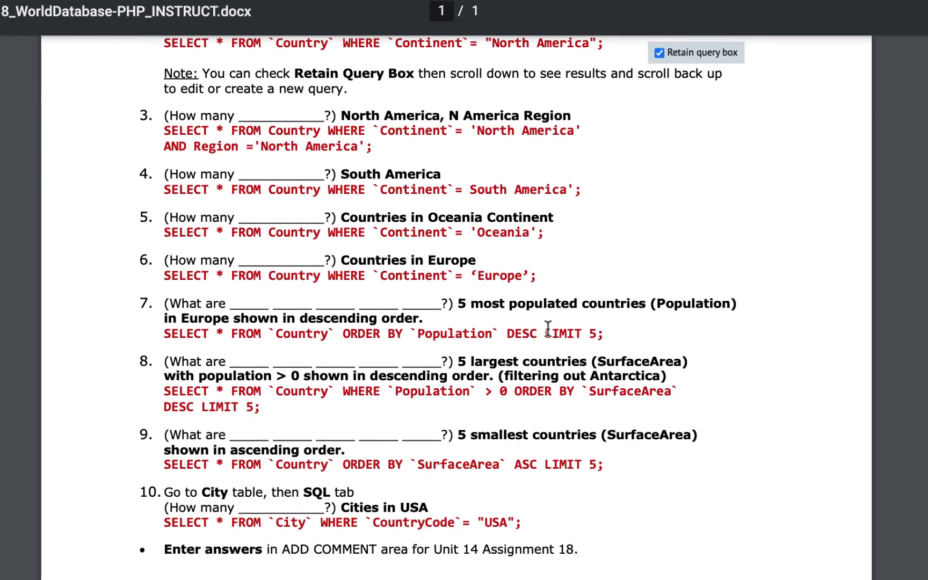
scroll(545, 263, down, 1)
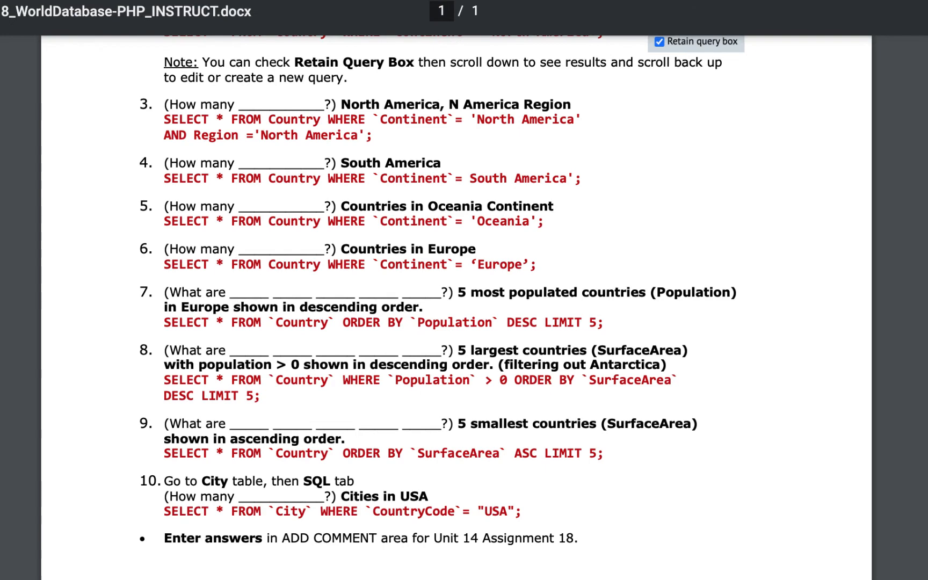
Switch to the untitled text document and place the cursor after 239 on its first line.
key(super+Tab)
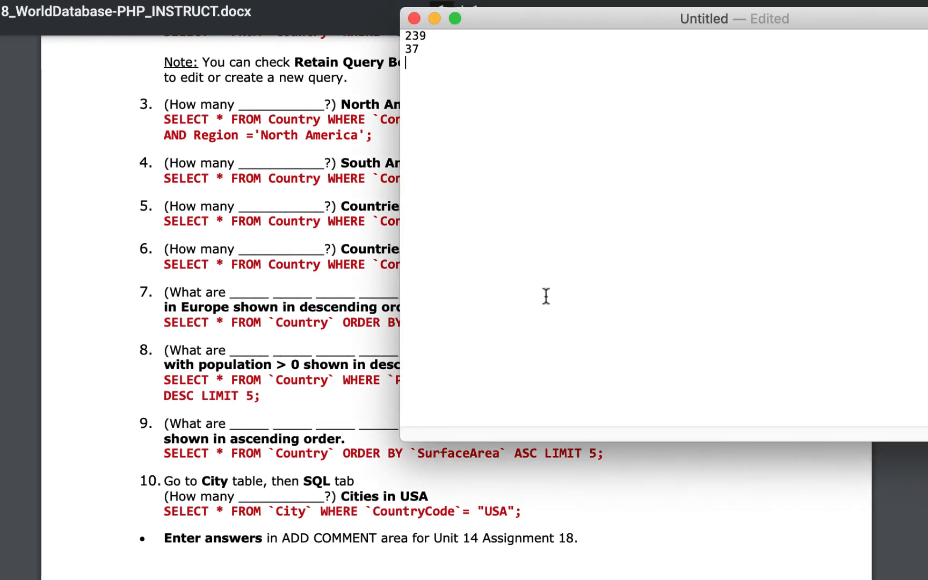
key(Return)
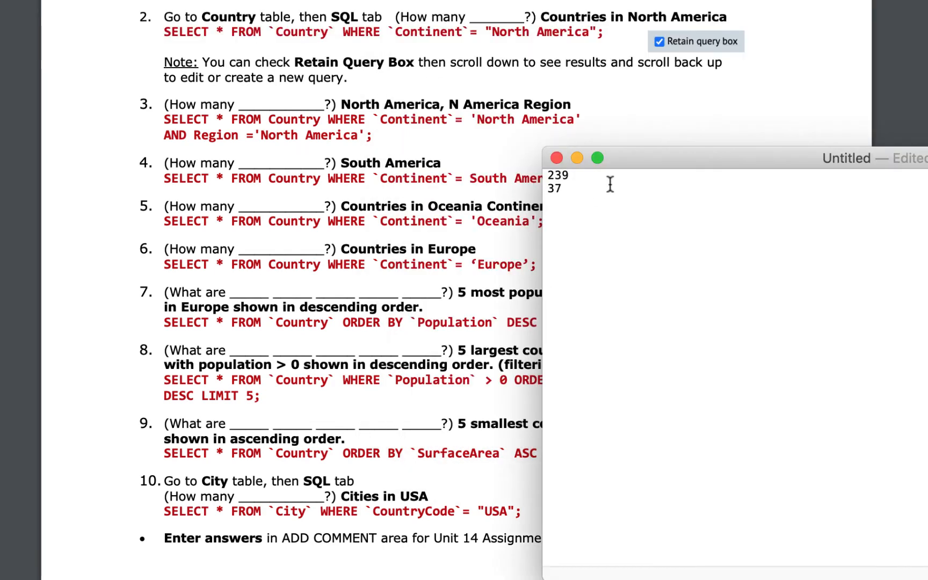
click(609, 176)
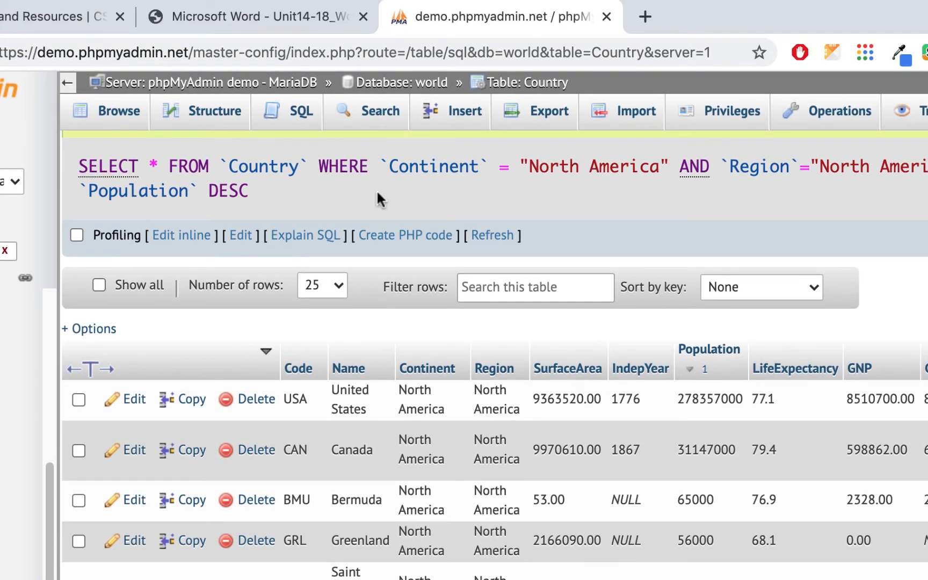
Replace the whole North America query in the phpMyAdmin query editor with the start of a new one, SELECT *.
scroll(405, 301, up, 10)
scroll(408, 309, up, 3)
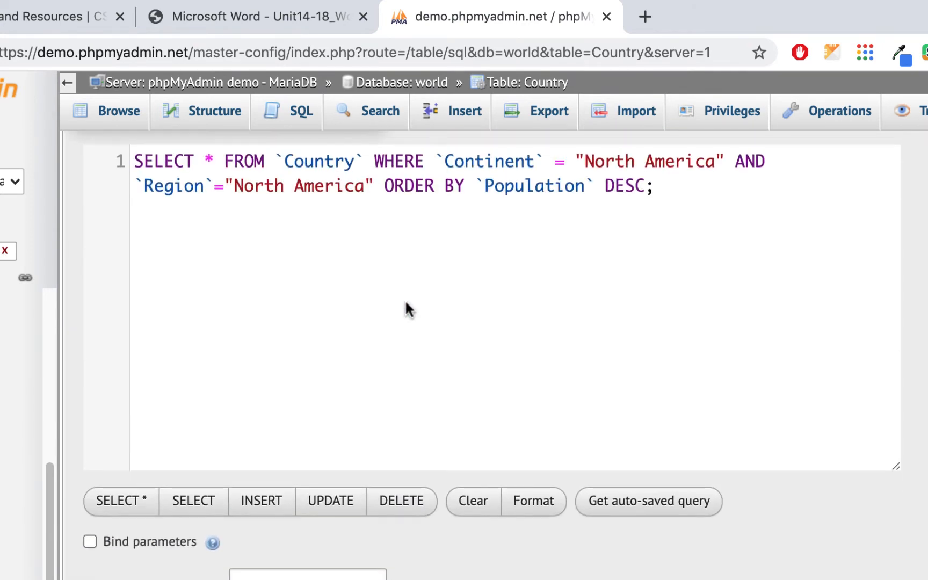
scroll(424, 516, up, 2)
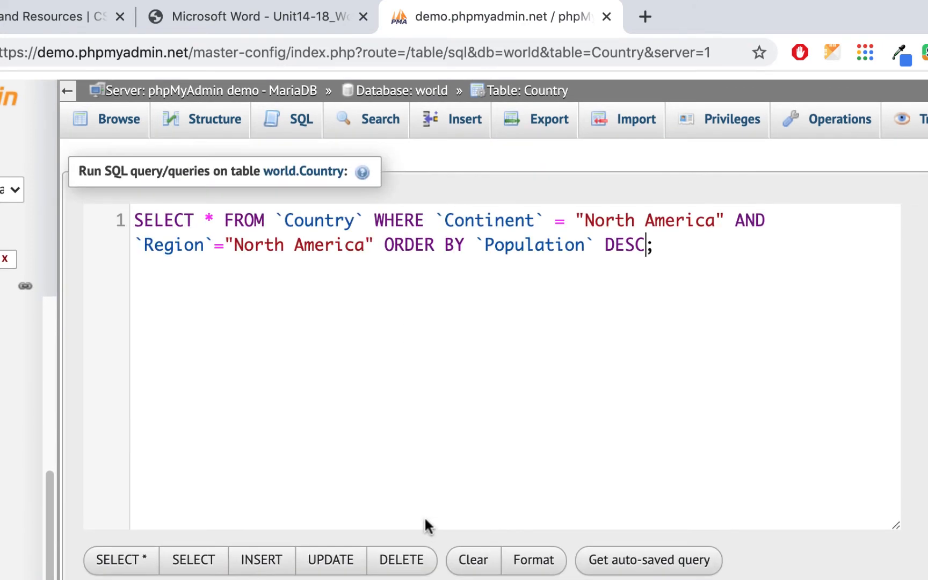
drag(677, 253, 58, 169)
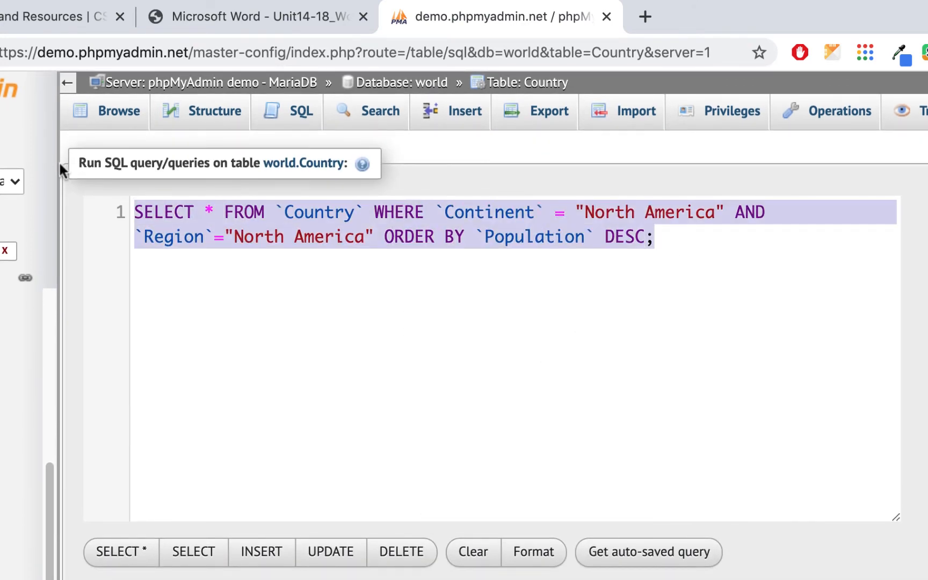
text(se)
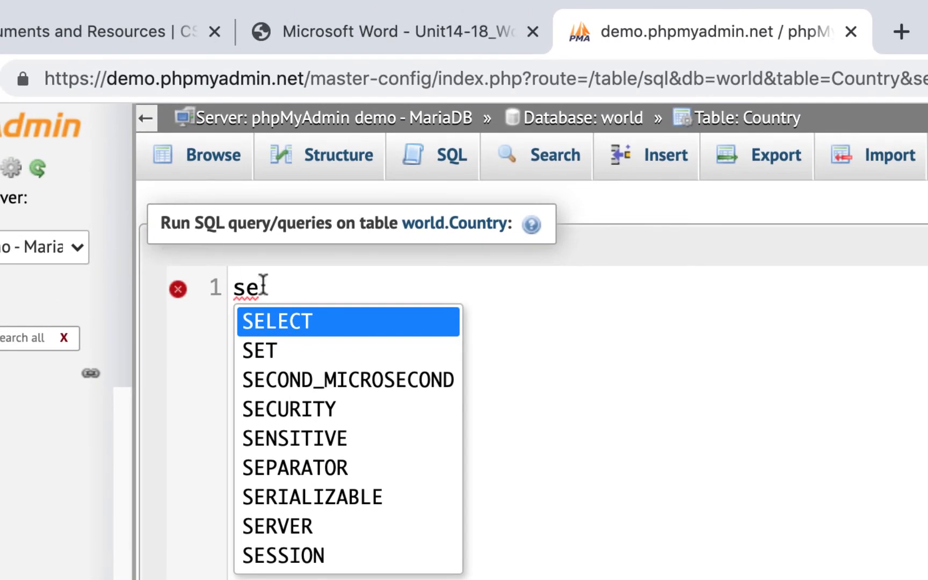
click(194, 257)
text(*)
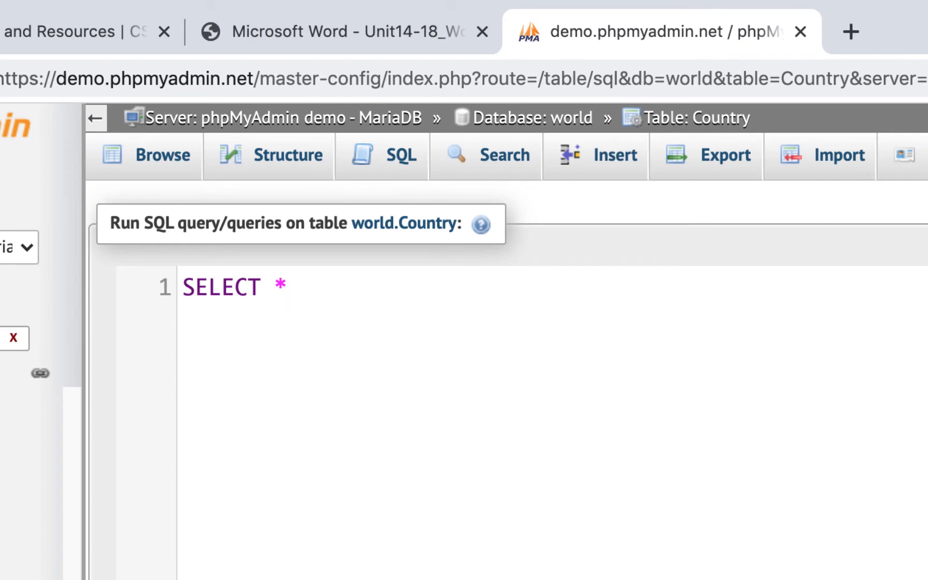
Continue the SELECT * query with FROM Country ORDER BY `SurfaceArea`.
text( fr)
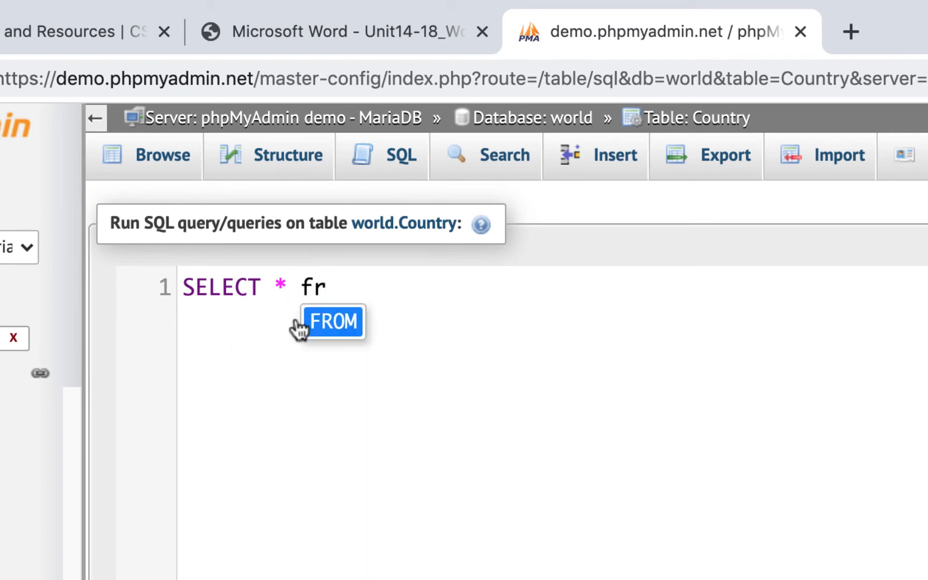
click(337, 322)
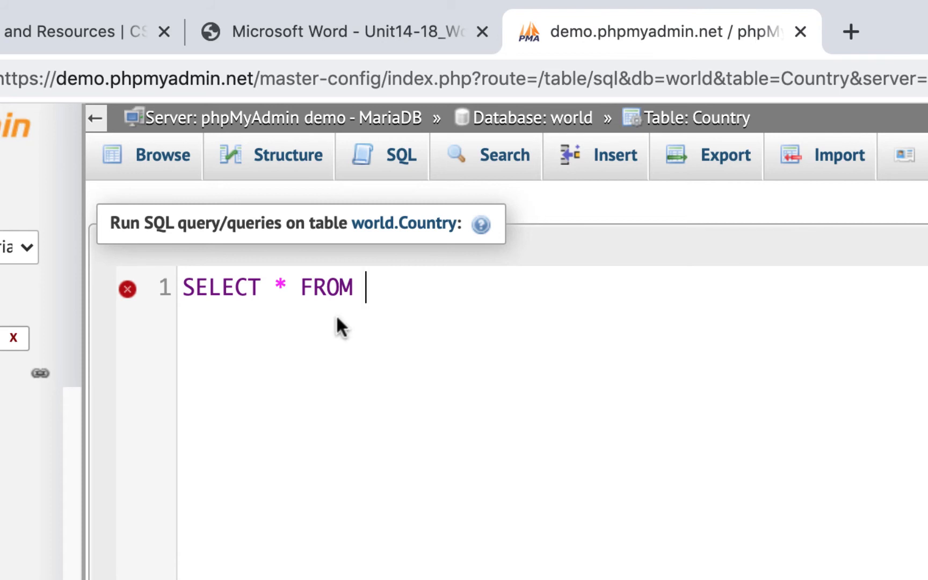
text(Country)
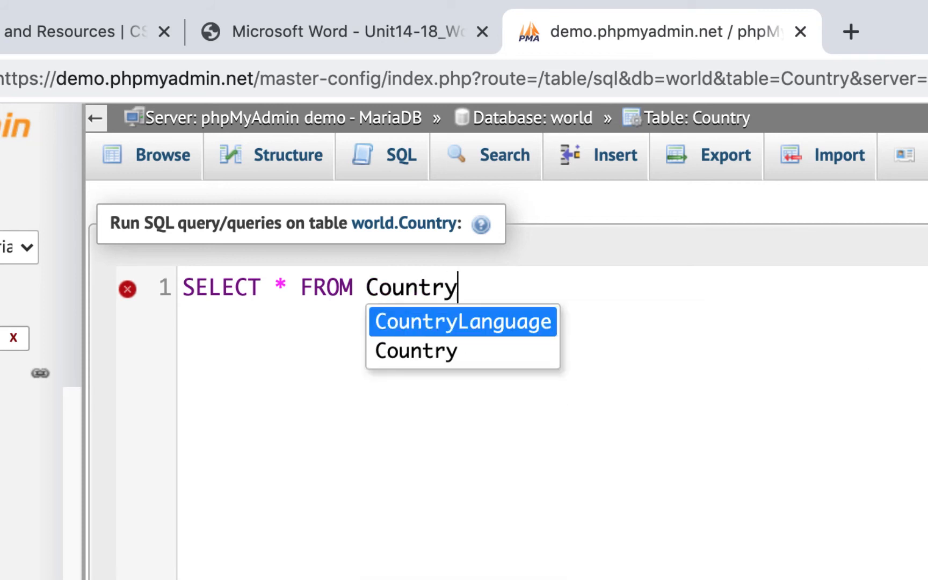
click(439, 353)
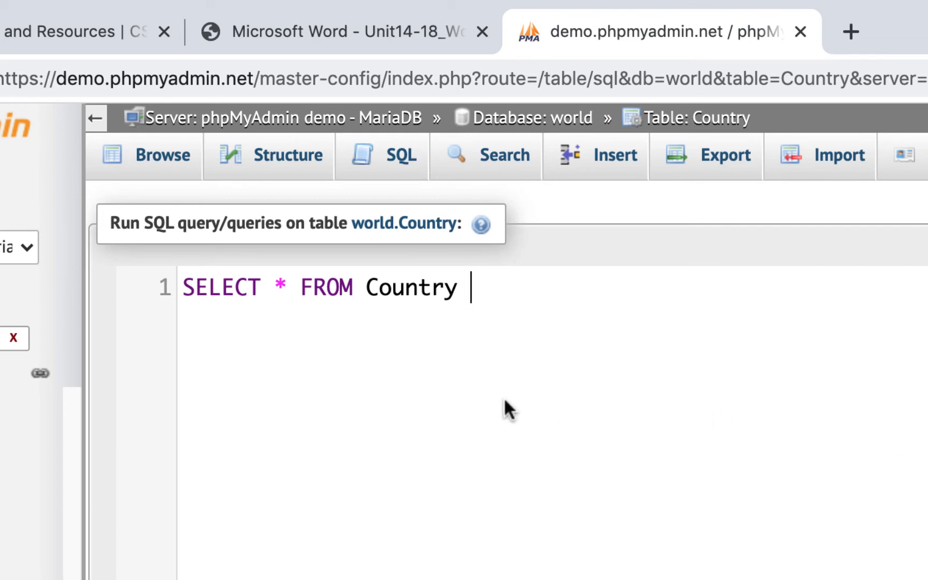
text(O)
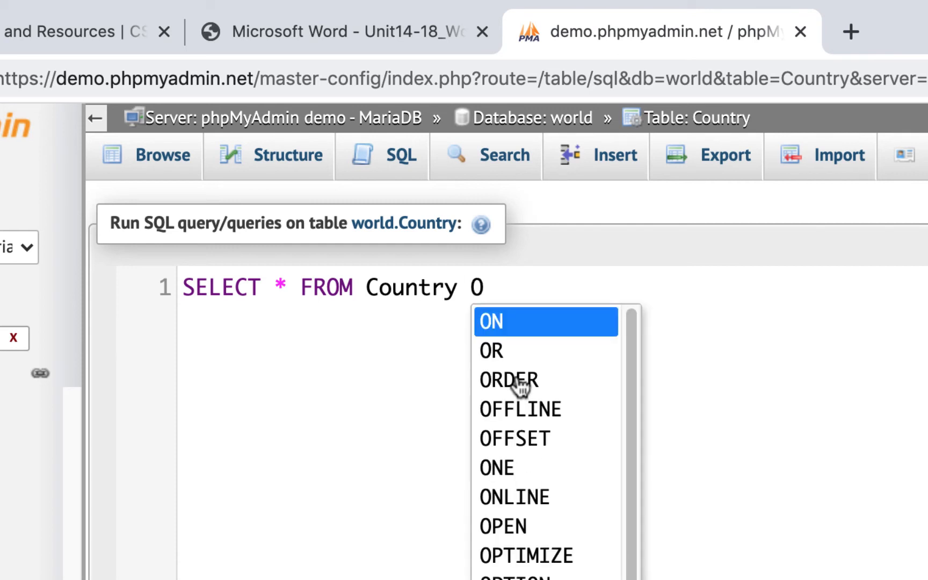
click(519, 381)
text(B)
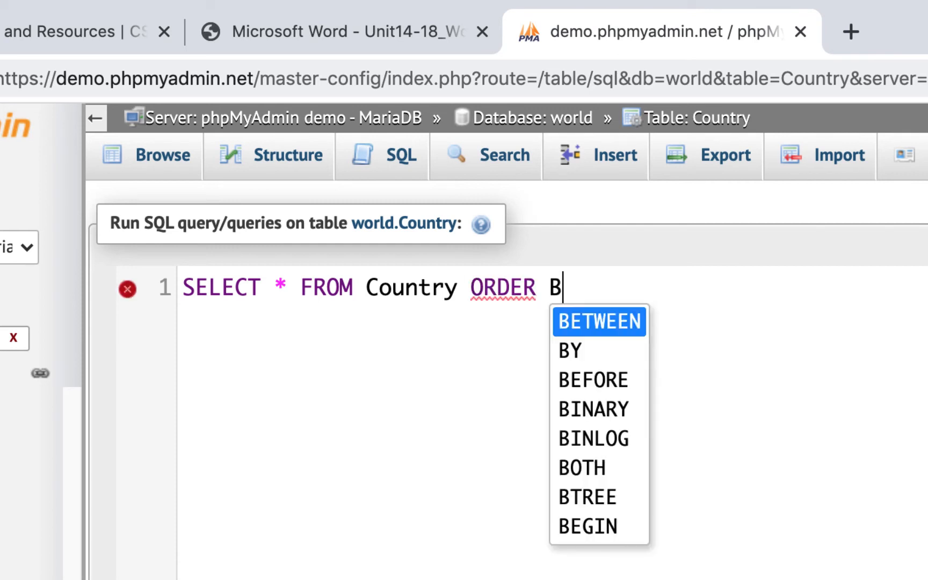
click(573, 350)
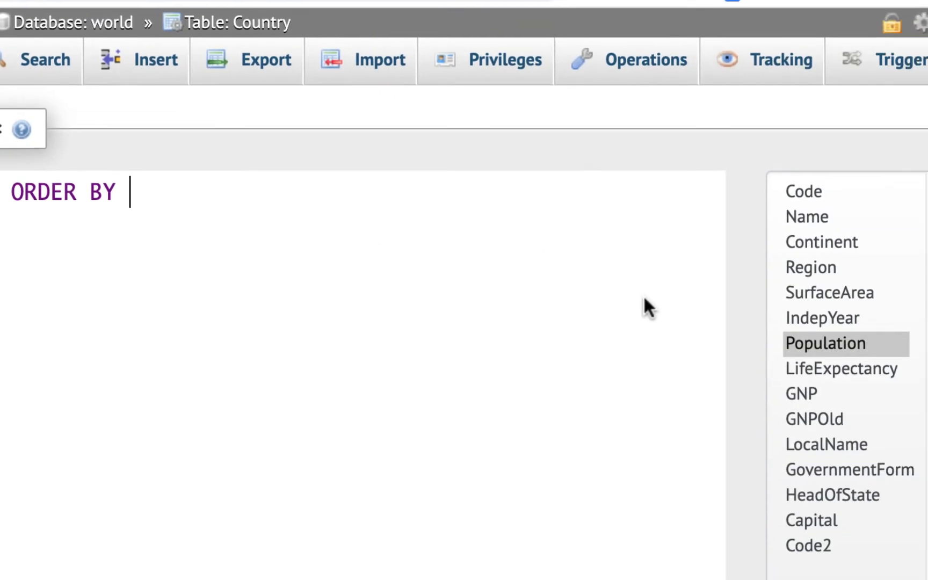
double_click(810, 291)
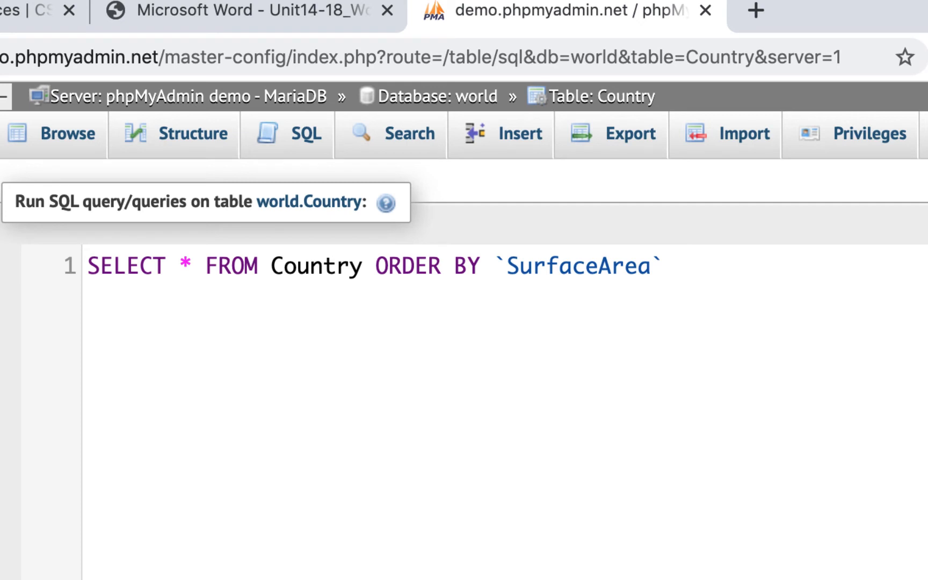
Complete the SurfaceArea sort with DESC LIMIT 5; and run the Country query.
text(Desc)
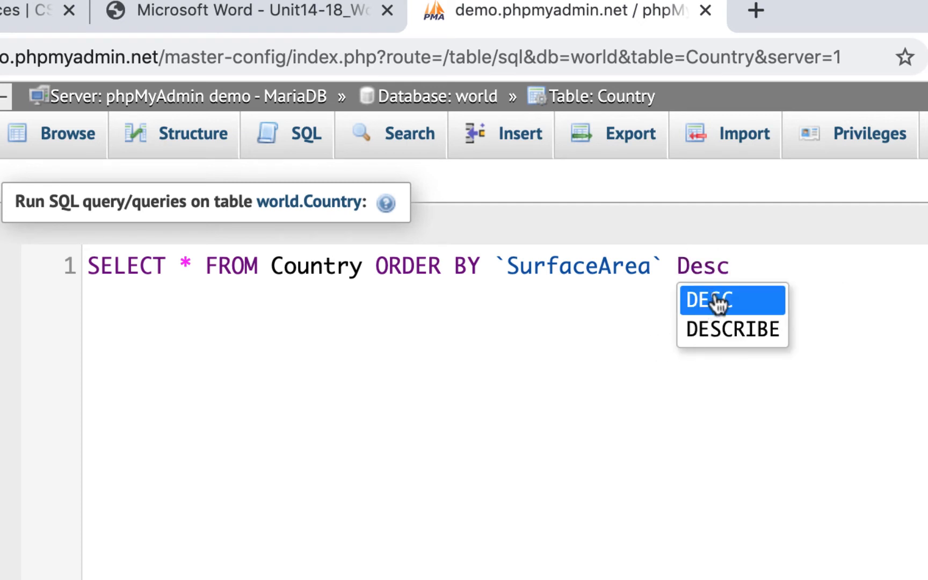
click(717, 303)
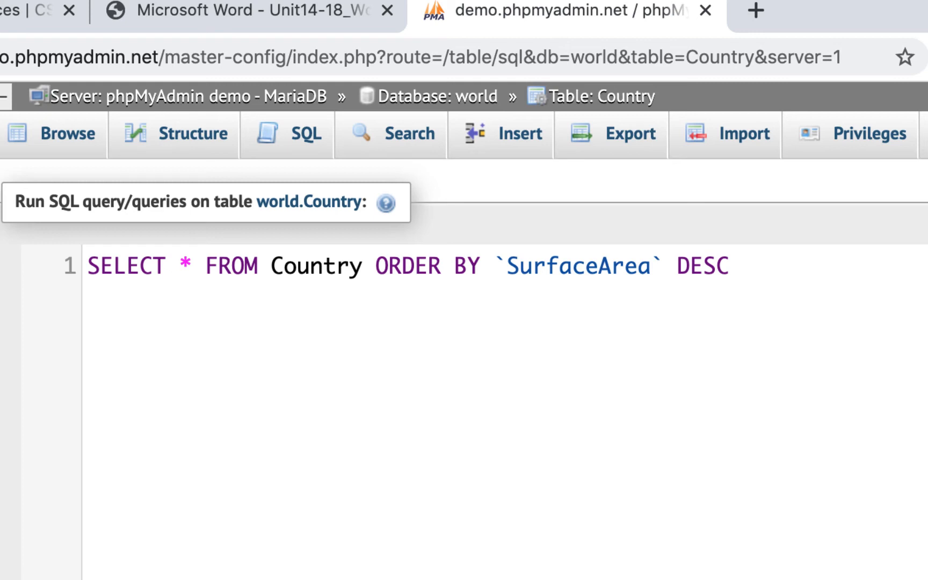
text(L)
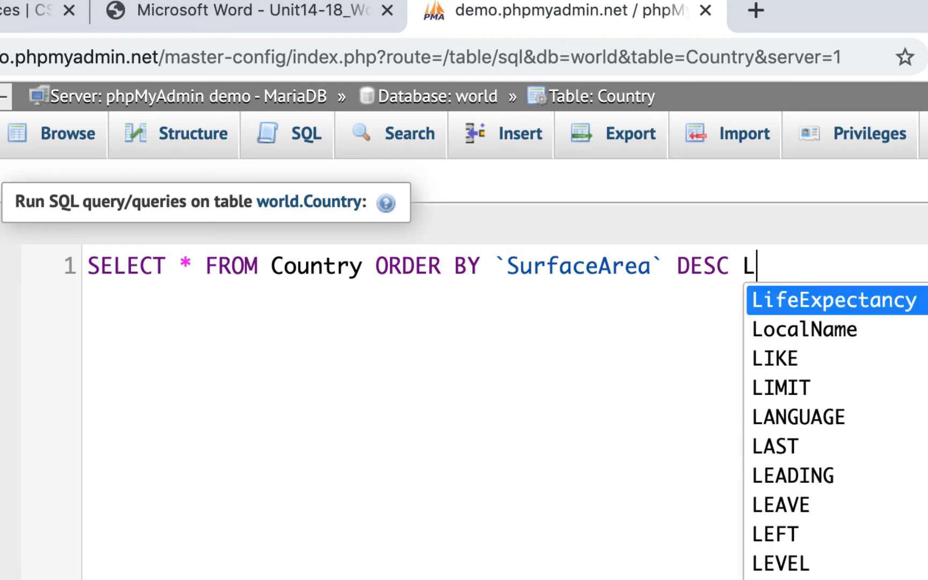
click(781, 383)
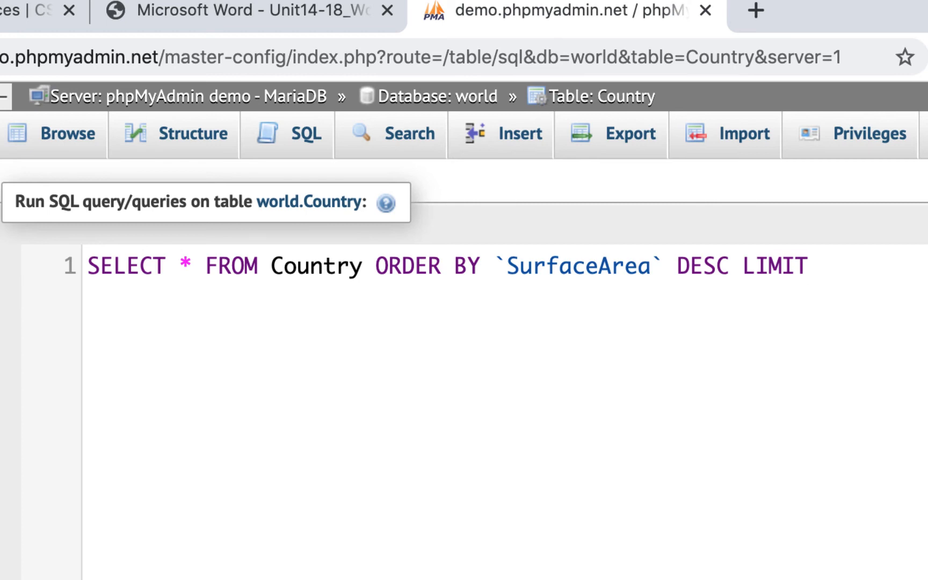
text(5;)
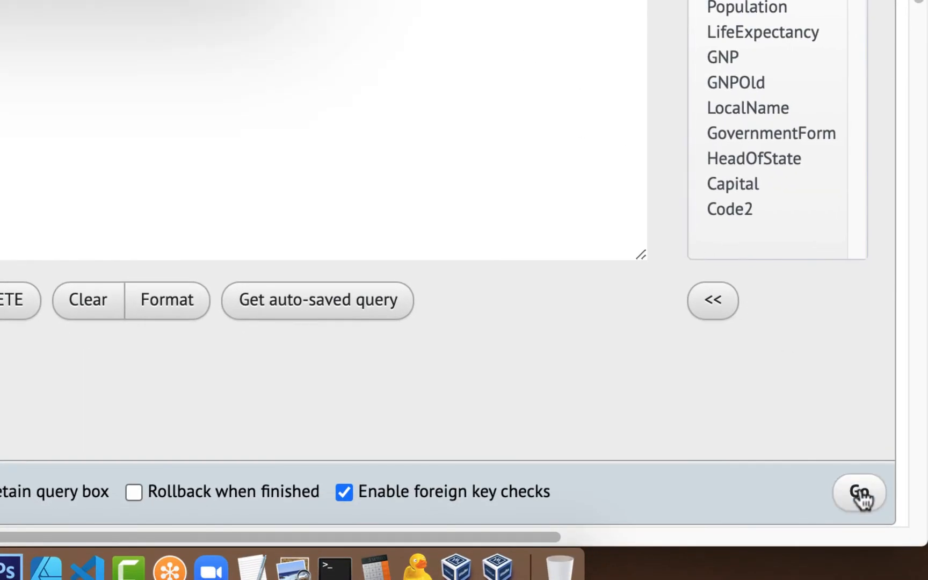
click(858, 492)
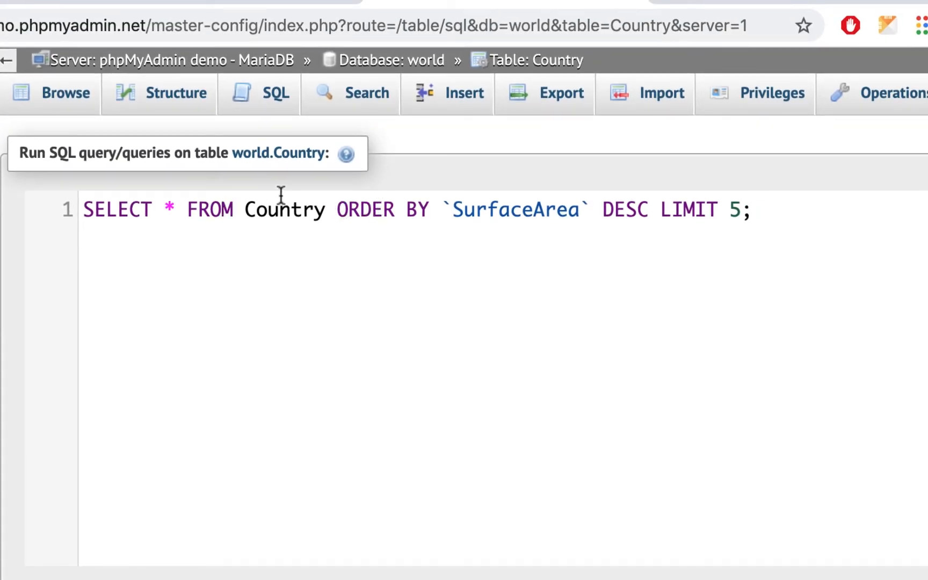
Insert the filter WHERE `Population`>0 before ORDER BY in the Country query and run it.
click(337, 218)
text(WHE)
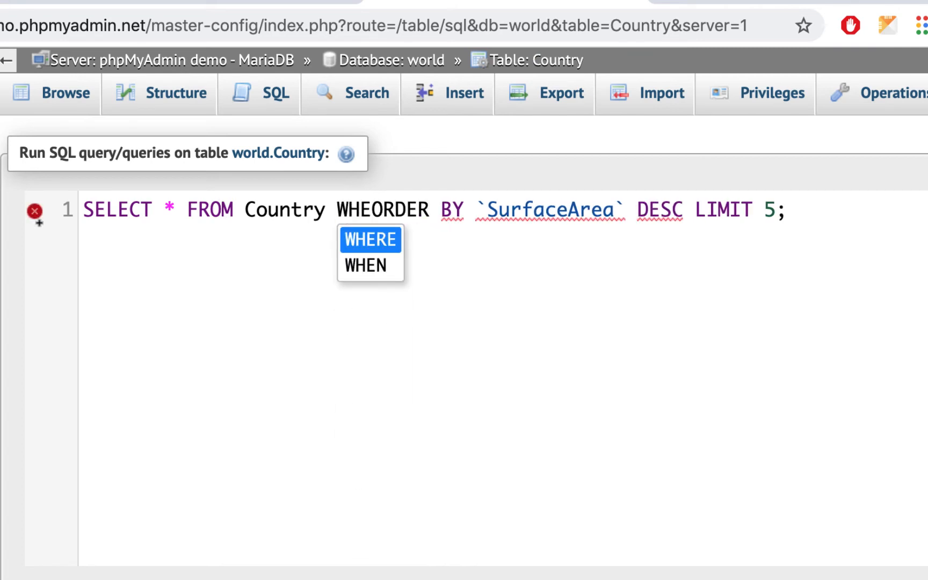
click(370, 242)
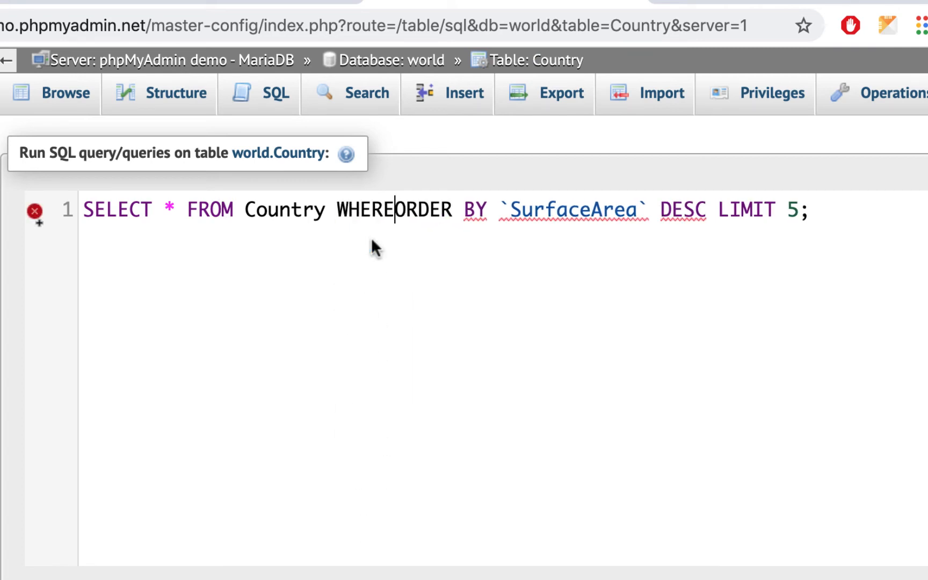
double_click(856, 343)
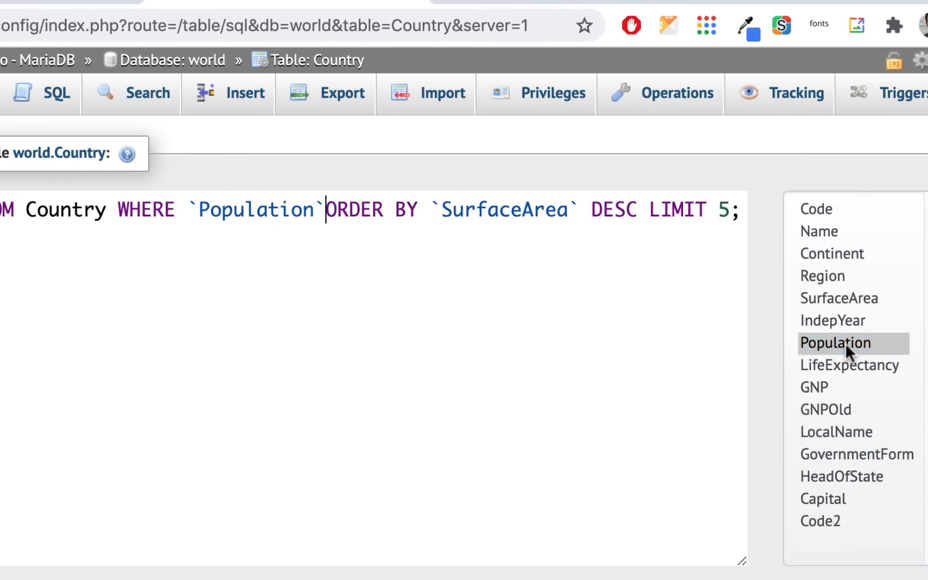
text(>)
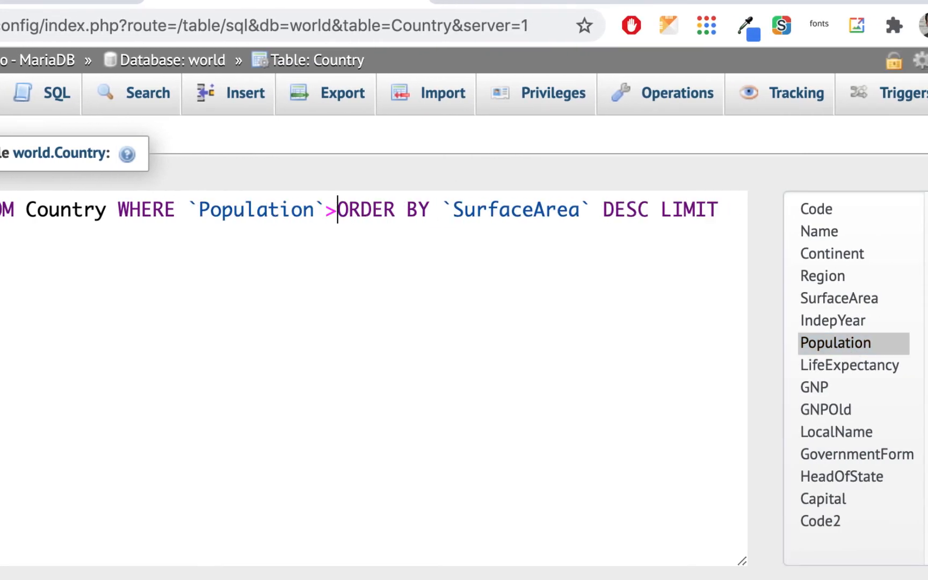
text(0)
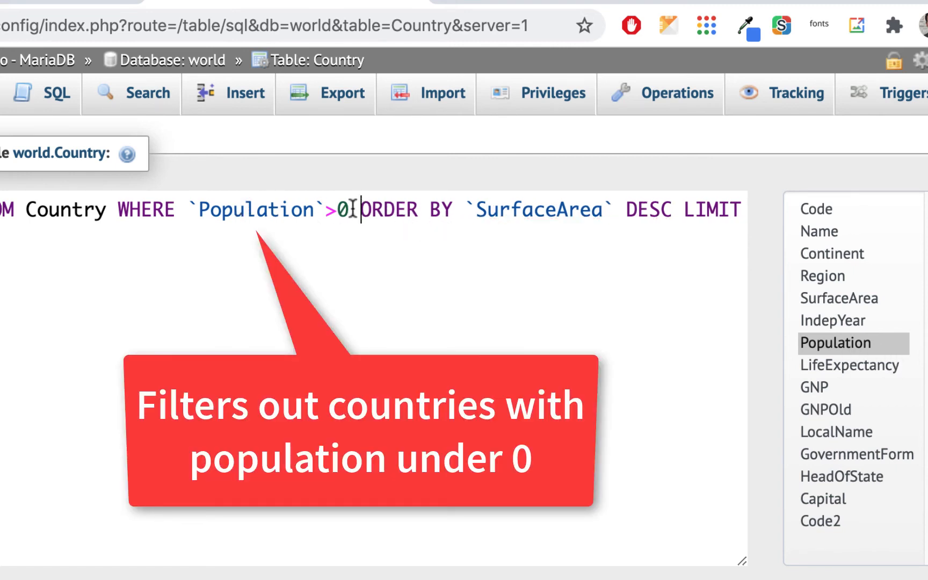
click(329, 210)
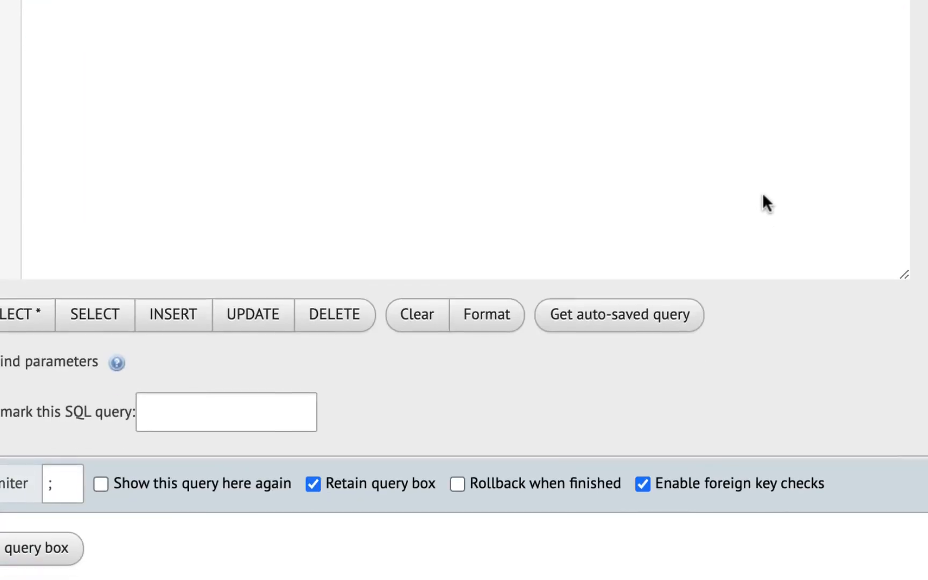
click(897, 439)
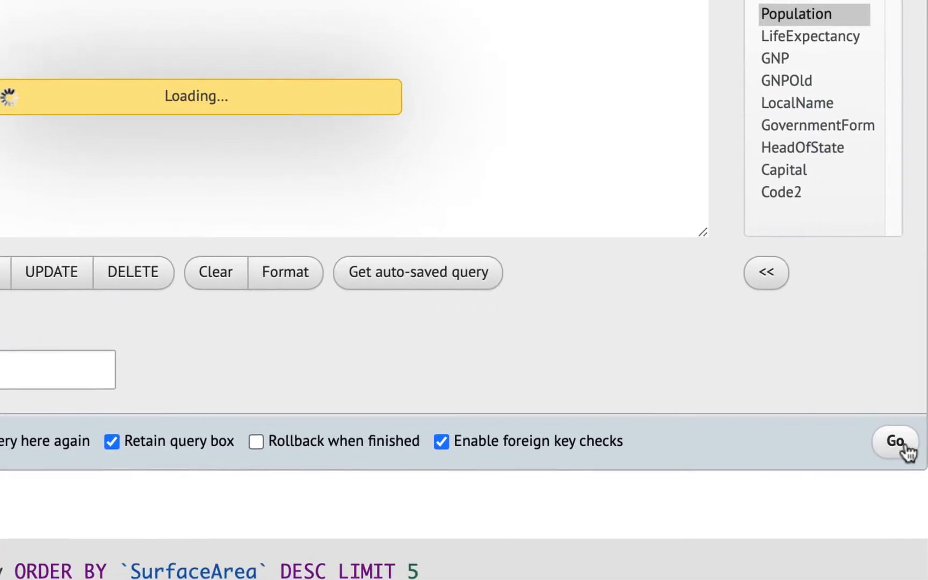
scroll(447, 218, down, 6)
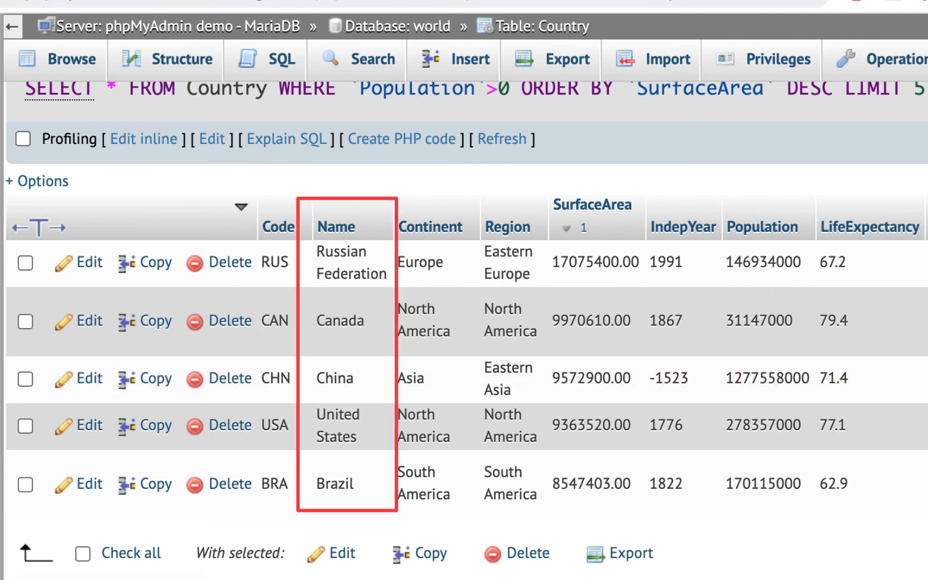
Switch to the untitled text document, add "Rus, Can, China, US, Brazil" after a blank line below 37, and copy all the text.
key(super+Tab)
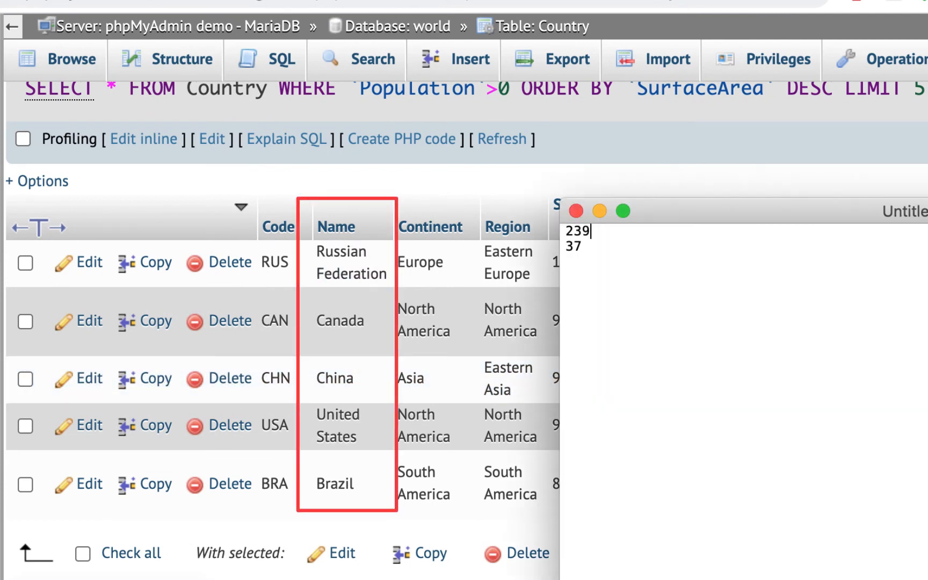
click(639, 302)
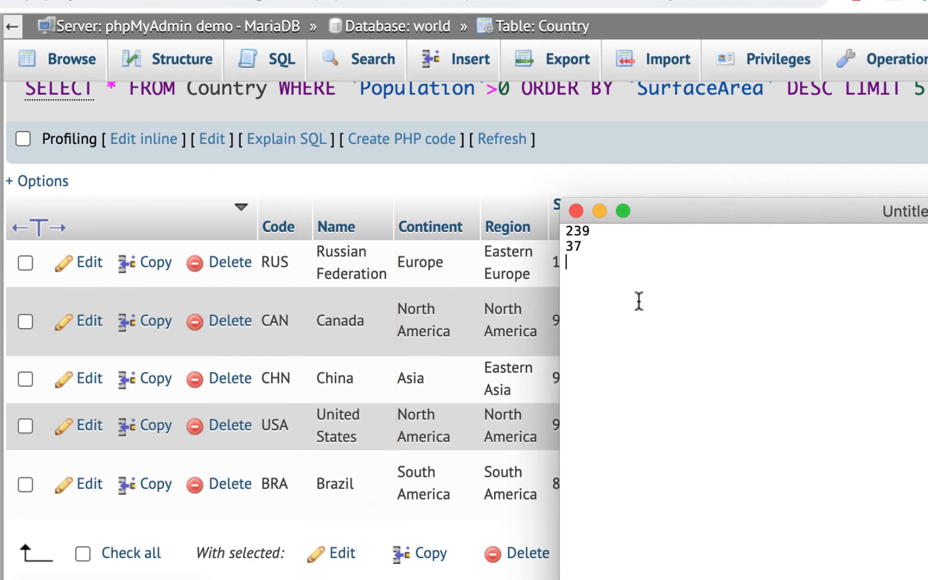
key(Return)
text(Rus, Can)
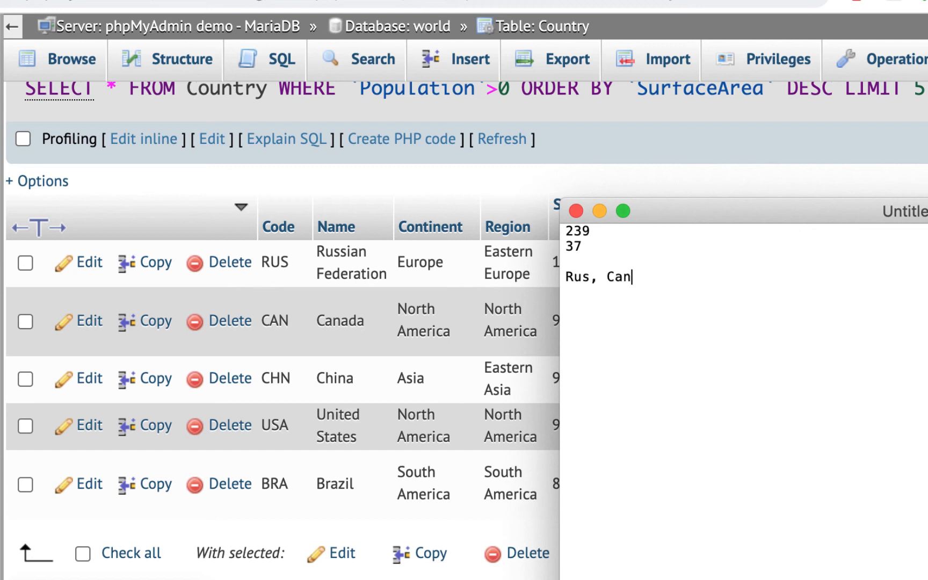
text(, China, US,)
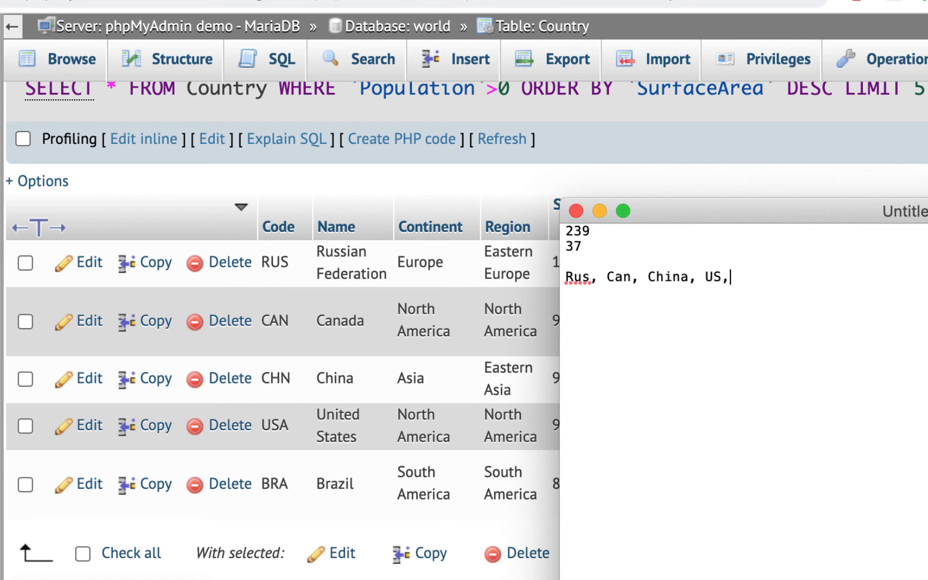
text( Brazil)
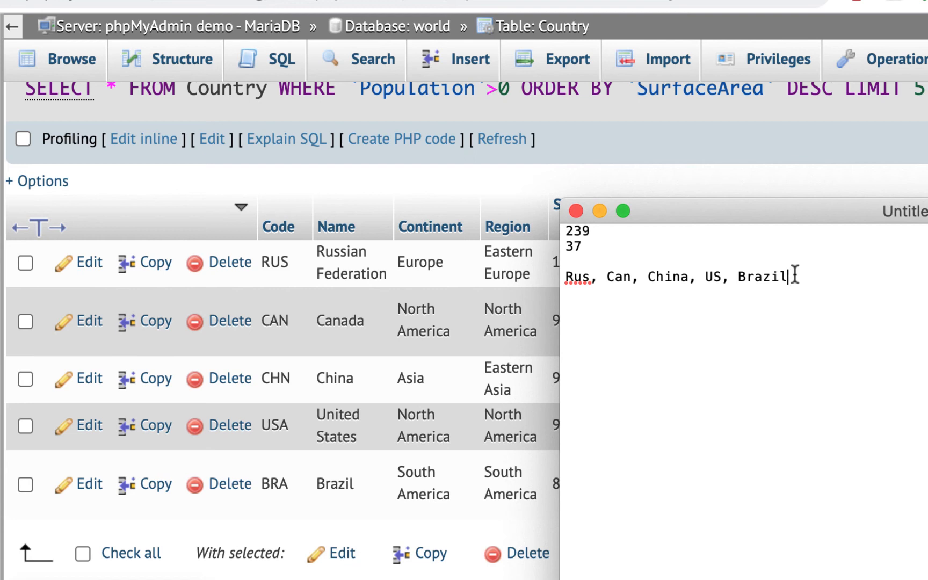
drag(788, 276, 548, 228)
key(super+c)
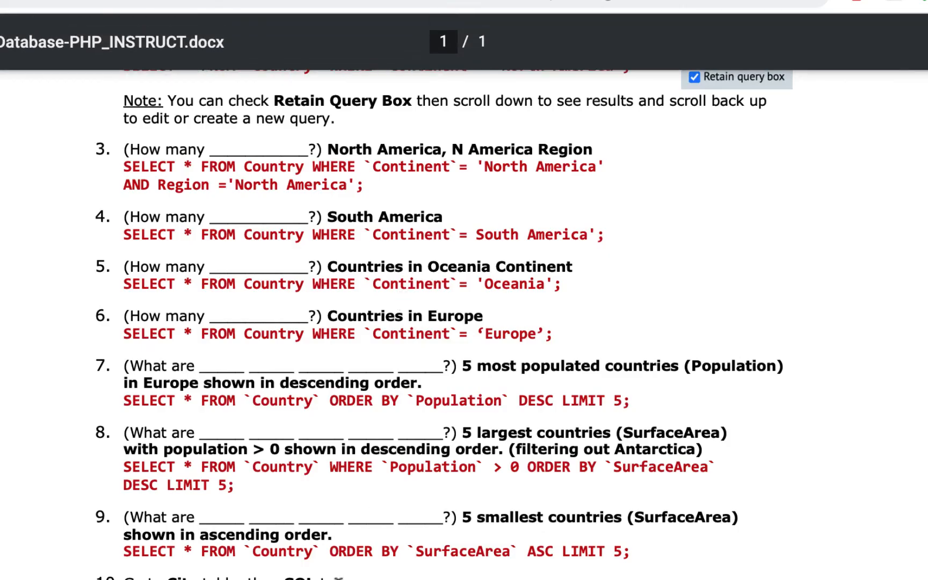
Review questions 1 to 9 in the World Database instructions document, then return to phpMyAdmin and examine the Country query and its results.
scroll(332, 550, up, 3)
scroll(387, 536, up, 2)
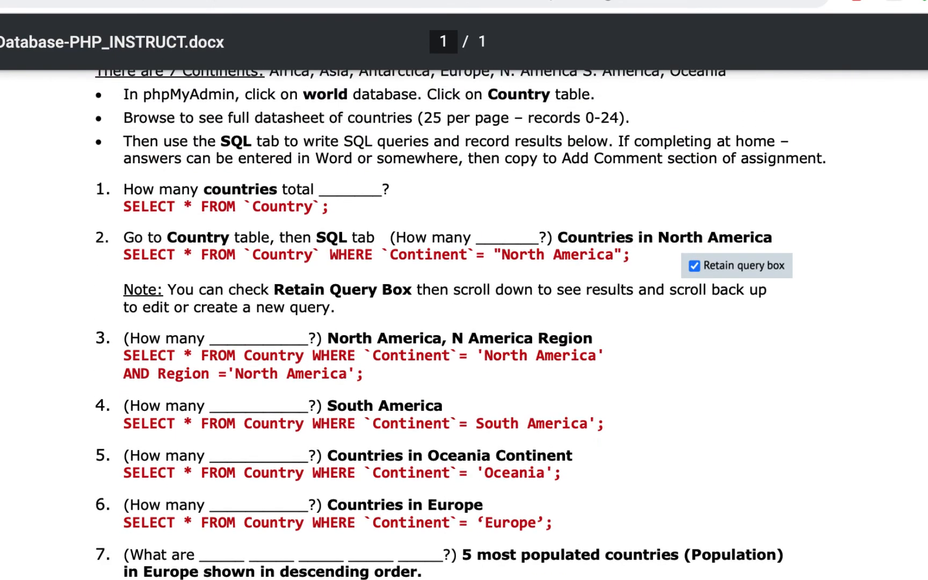
scroll(386, 537, down, 5)
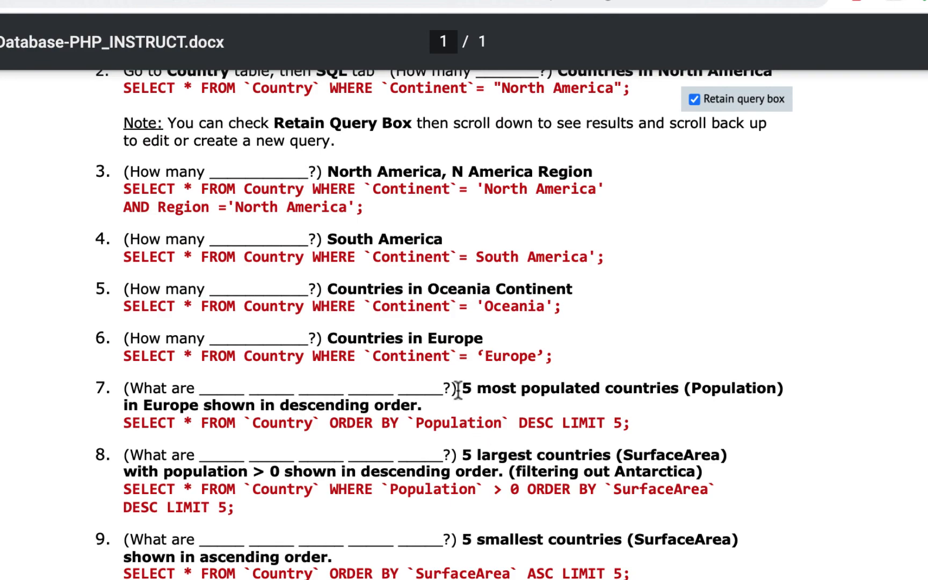
scroll(457, 387, up, 4)
scroll(483, 386, down, 3)
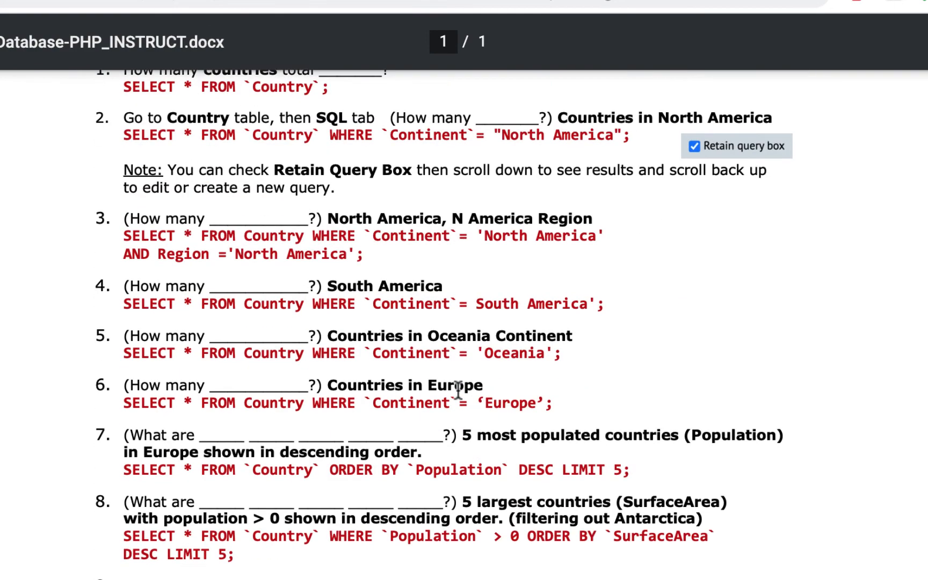
scroll(497, 386, up, 1)
click(429, 1)
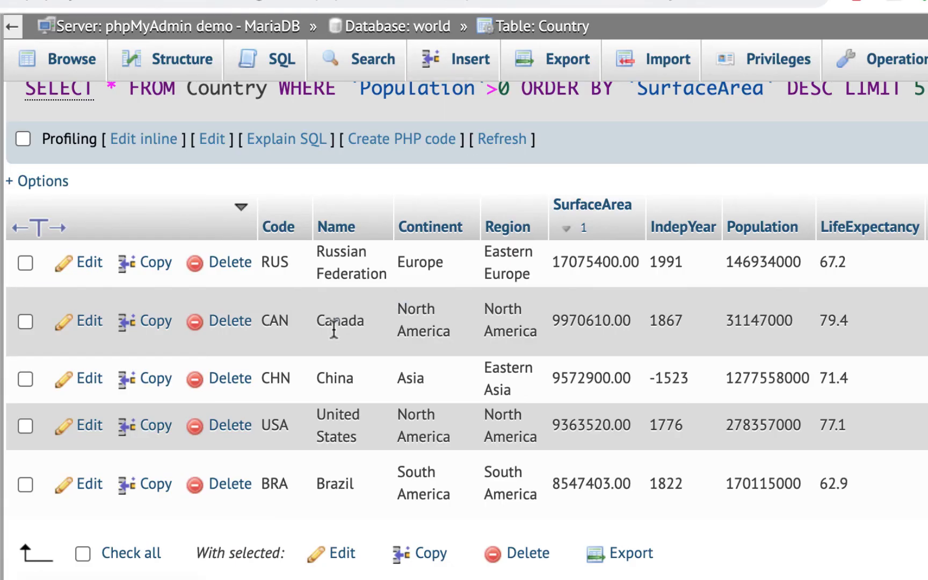
scroll(500, 290, up, 1)
scroll(500, 289, down, 2)
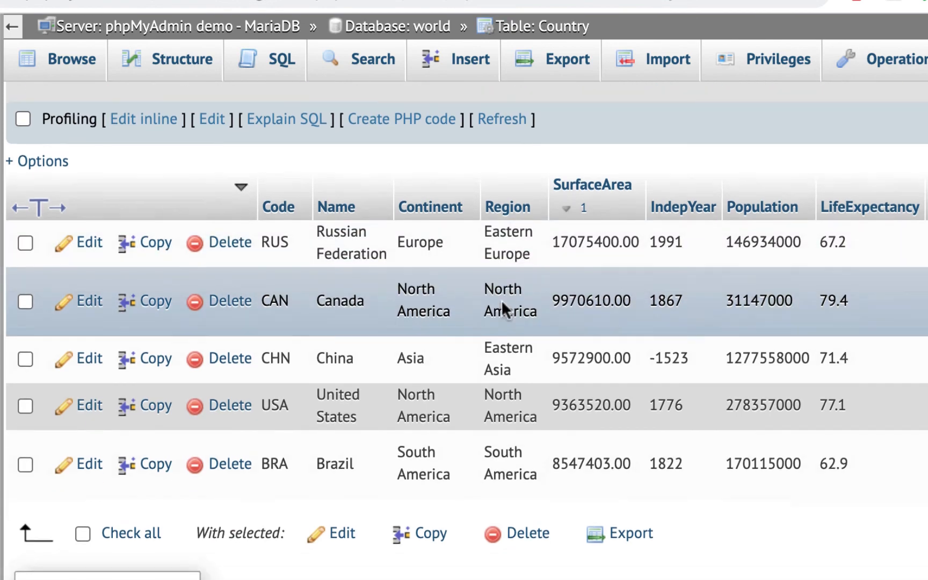
scroll(501, 300, up, 10)
scroll(497, 279, down, 8)
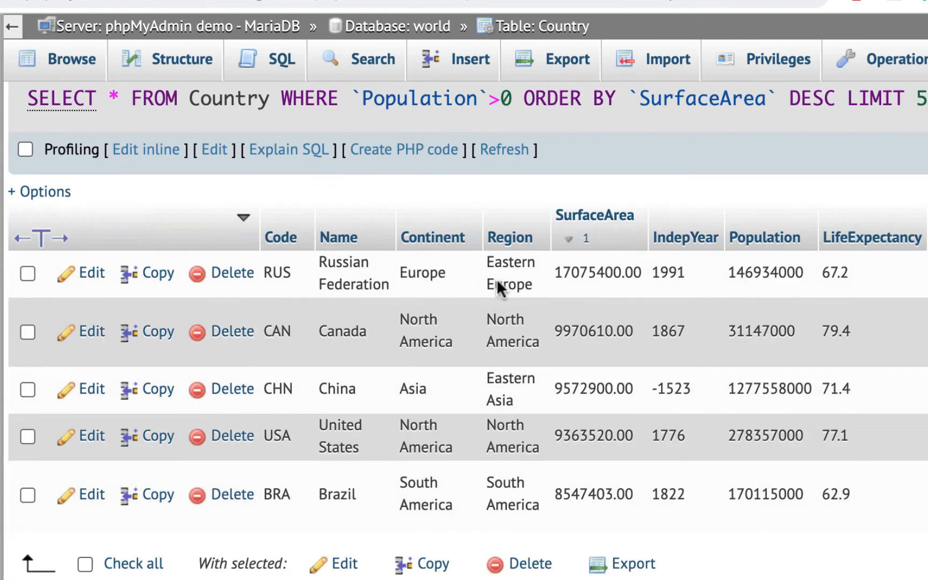
scroll(497, 279, up, 5)
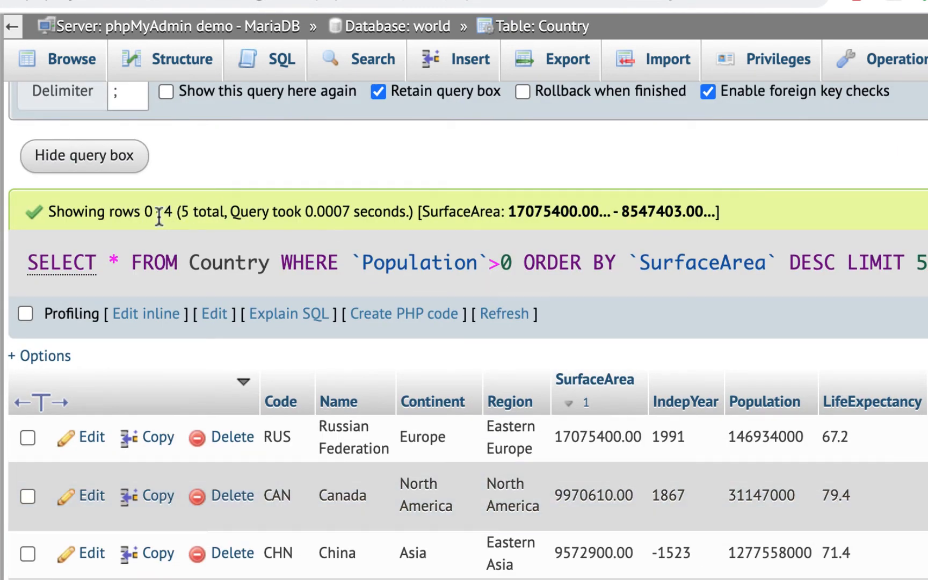
Examine the Population-filtered Country query and its SurfaceArea-sorted results, then review the questions in the World Database instructions document.
scroll(425, 285, up, 7)
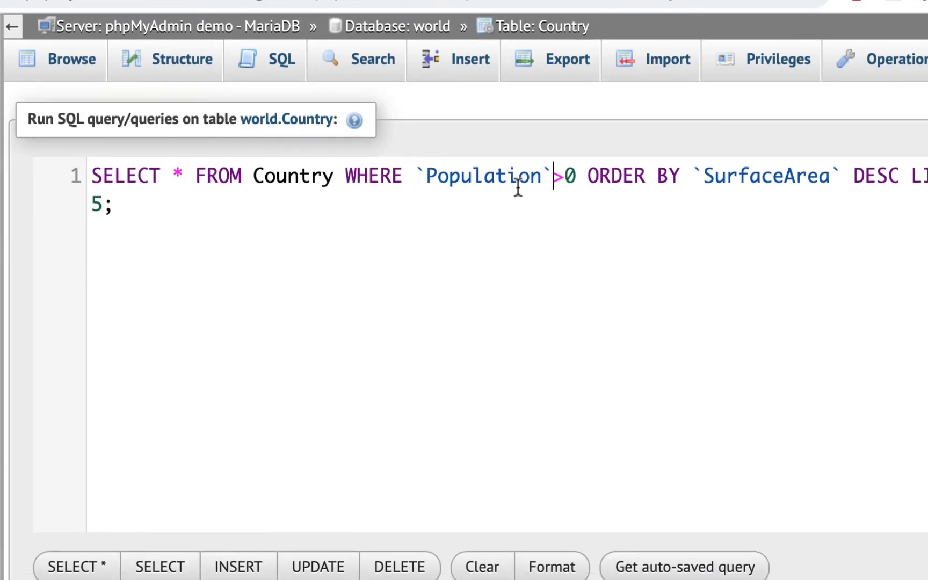
click(556, 180)
key(ctrl+Return)
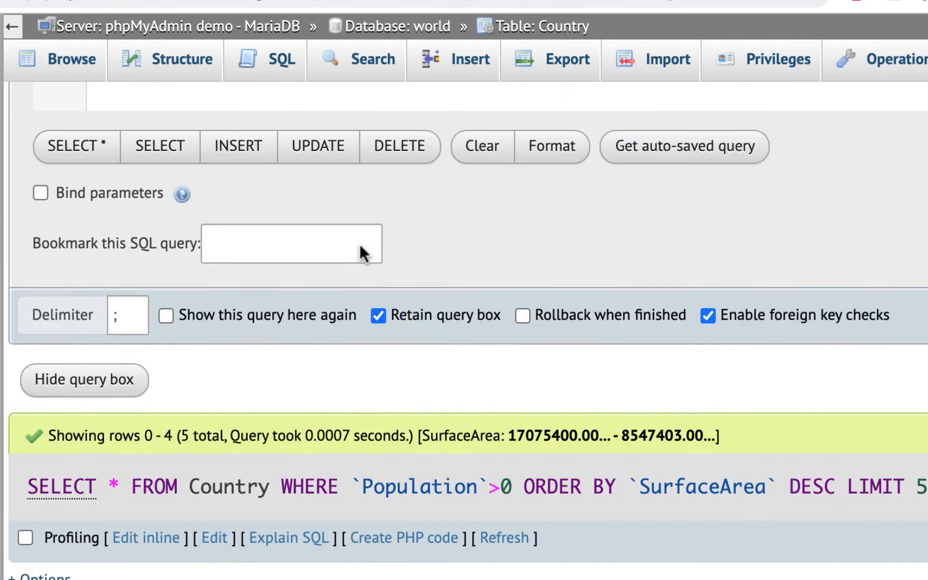
scroll(365, 232, down, 6)
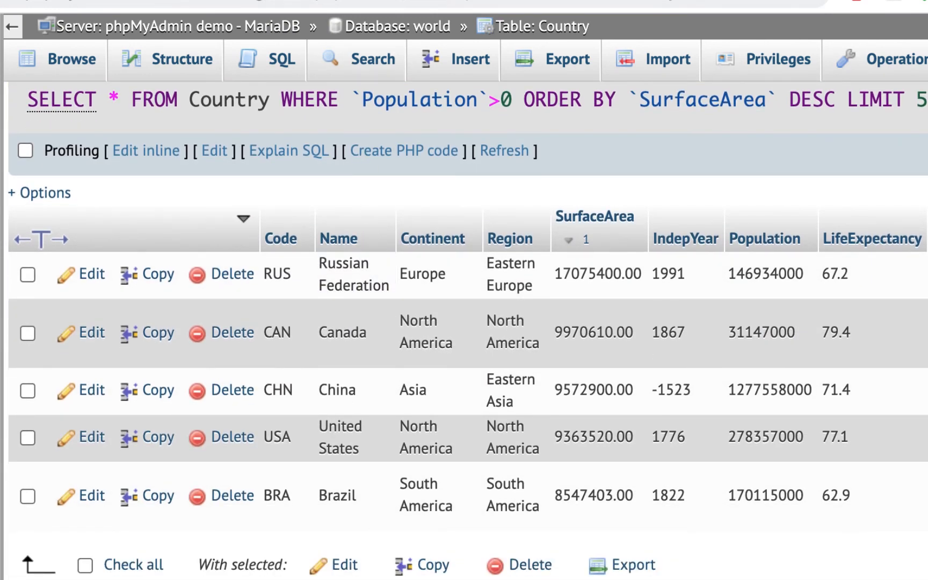
click(326, 1)
scroll(382, 443, down, 1)
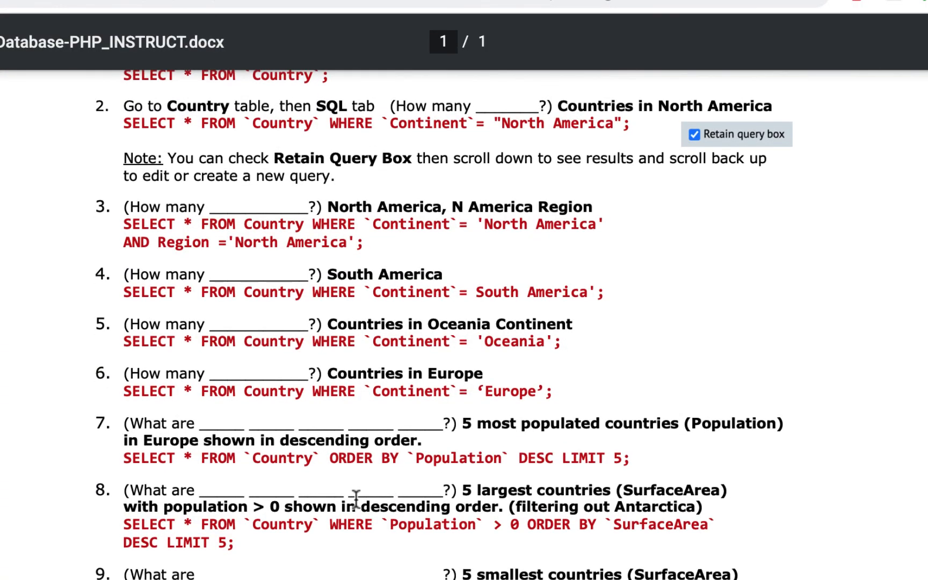
scroll(356, 499, up, 5)
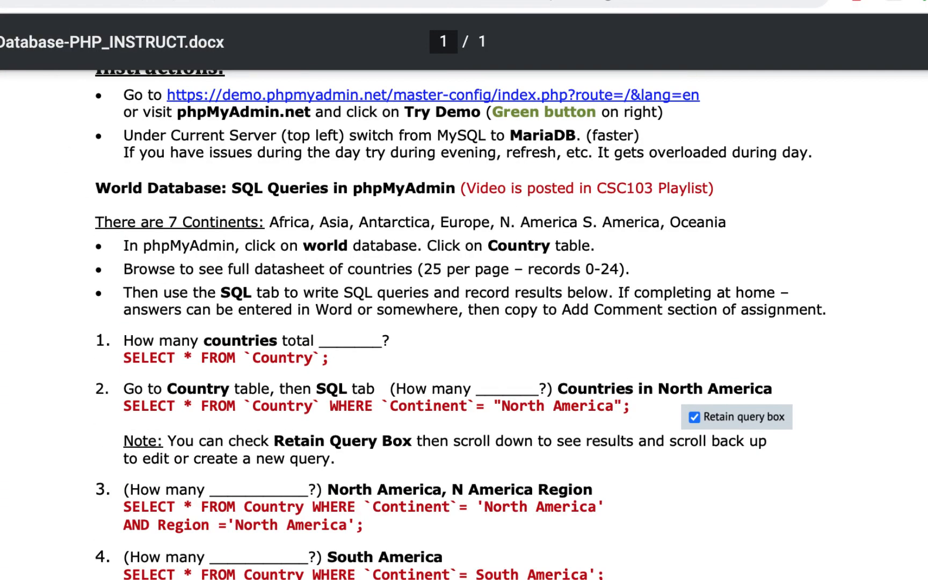
Switch to the coursework page, open the 18 - World Database (phpMyAdmin) assignment in Unit 14 and start a new comment.
click(161, 1)
scroll(398, 236, up, 15)
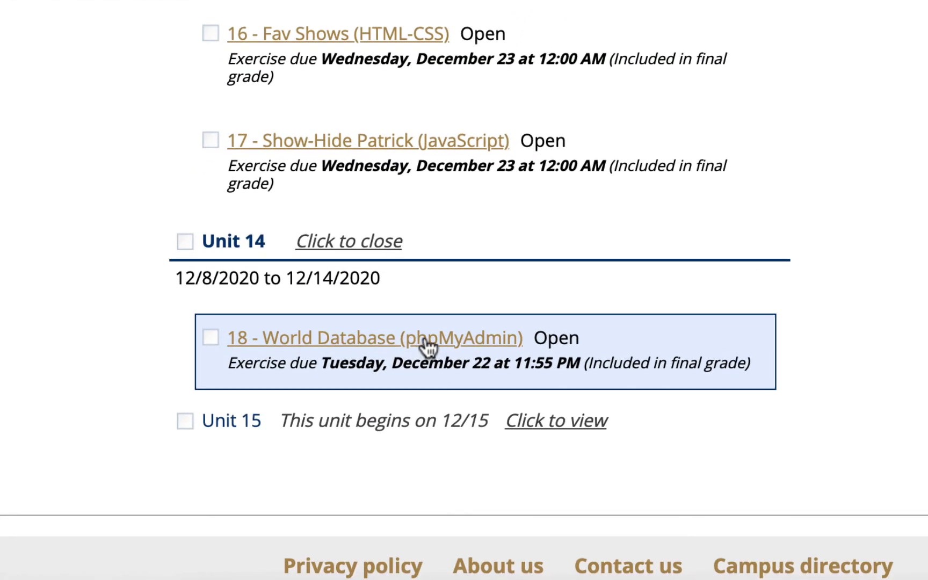
click(428, 346)
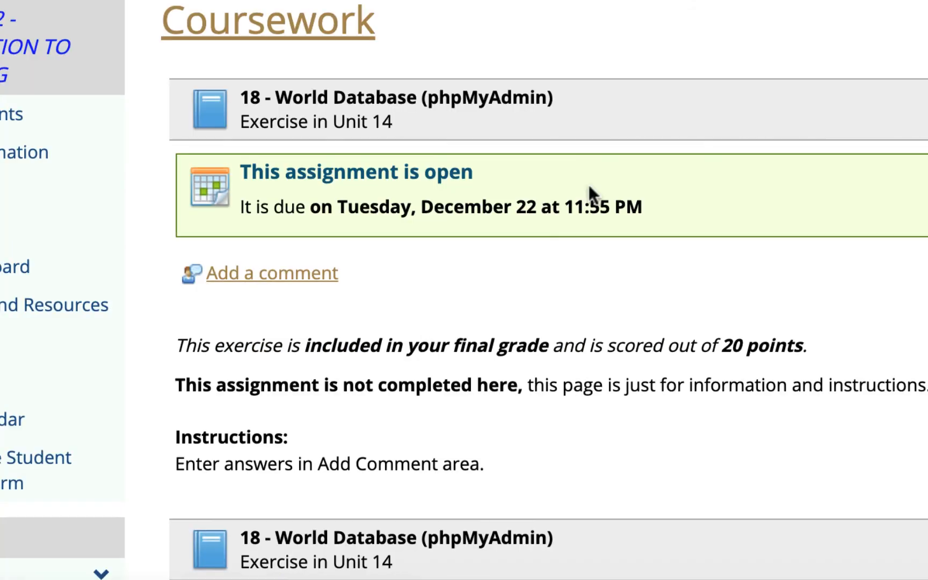
scroll(623, 146, down, 3)
scroll(314, 186, up, 1)
click(305, 156)
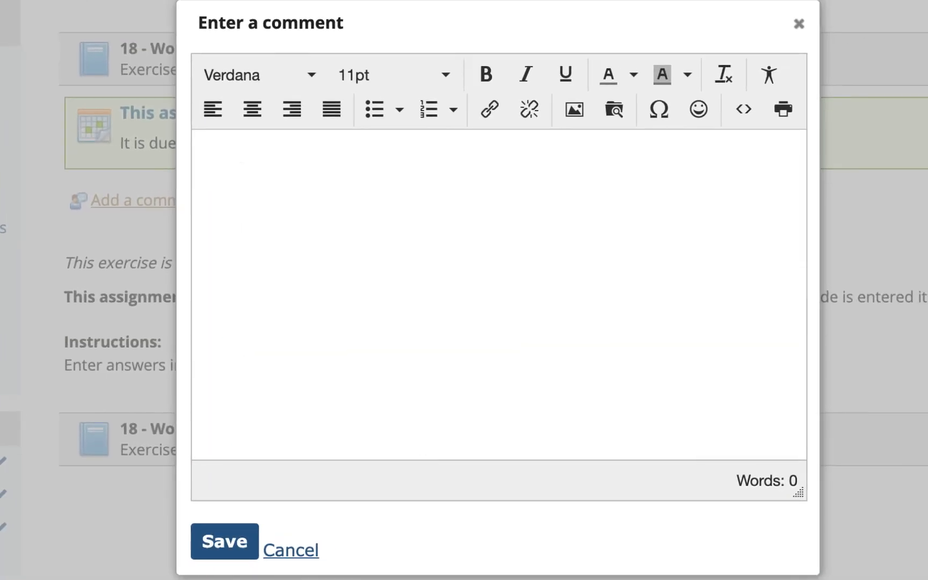
Check the answers in the untitled text document and paste the copied text into the assignment comment.
key(super+Tab)
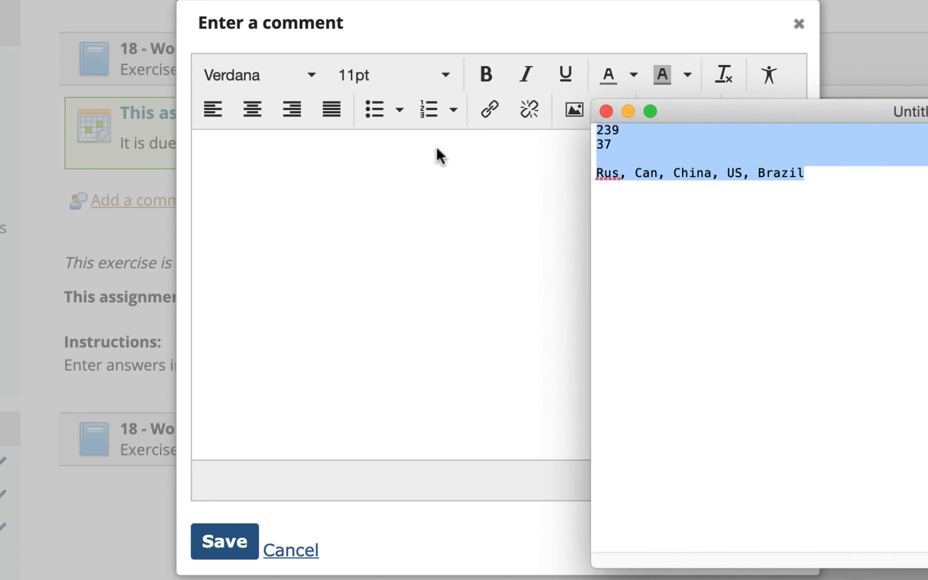
click(331, 169)
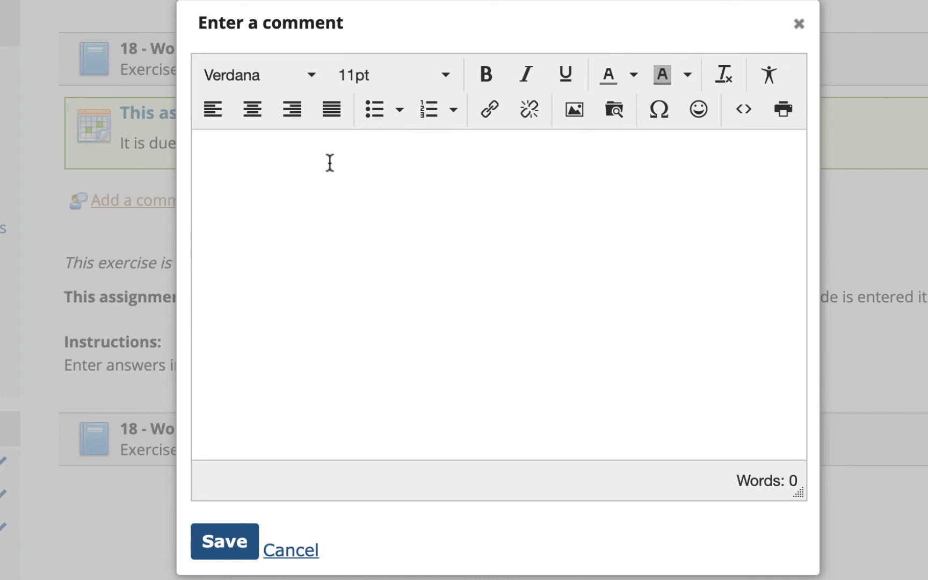
key(super+v)
Format the pasted answers as a numbered list with 239, 37 and the country names as separate items, and save the comment.
drag(435, 209, 193, 142)
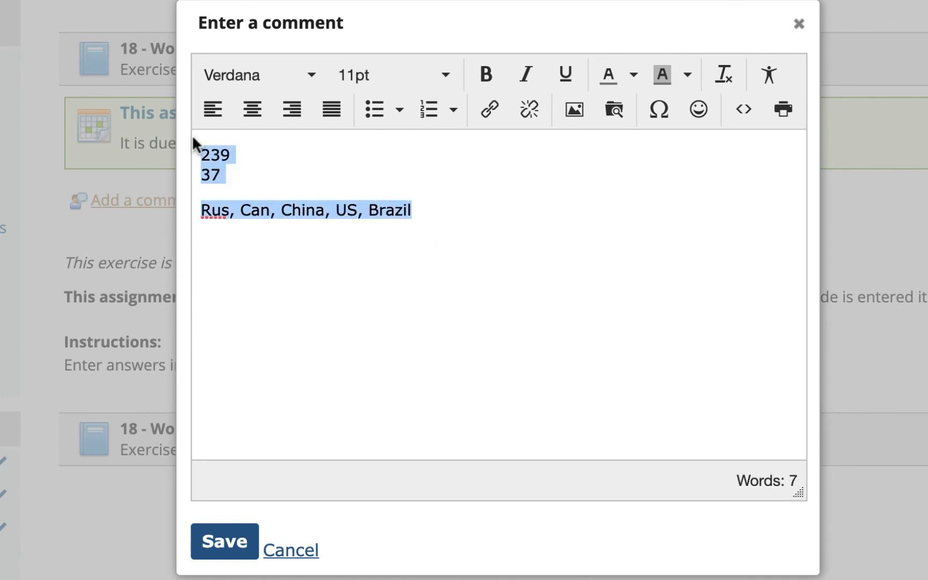
click(428, 110)
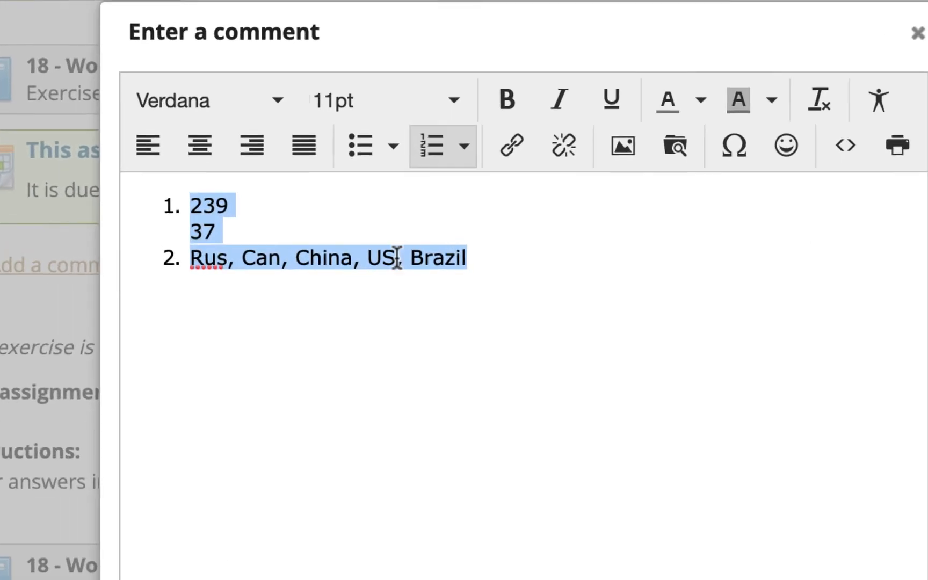
click(336, 305)
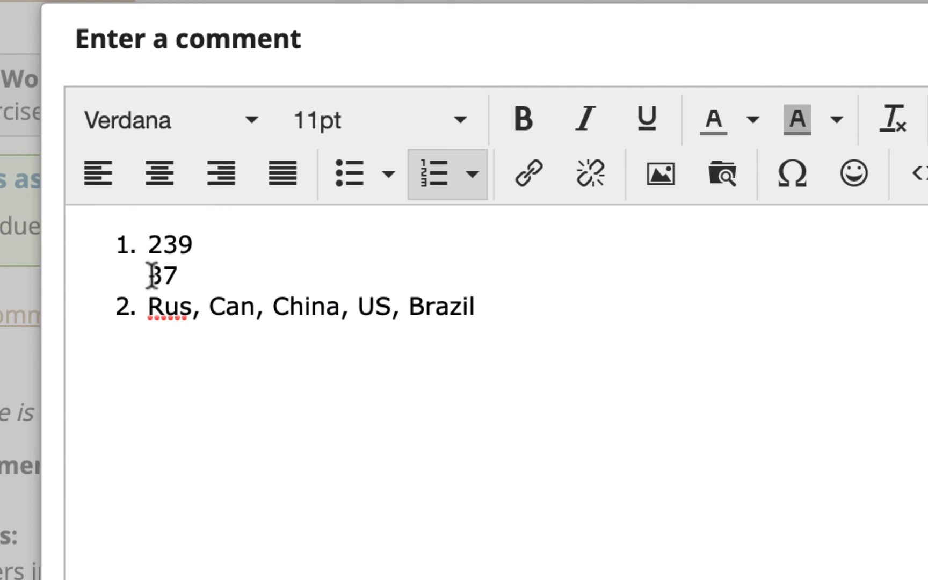
click(149, 275)
key(BackSpace)
key(Return)
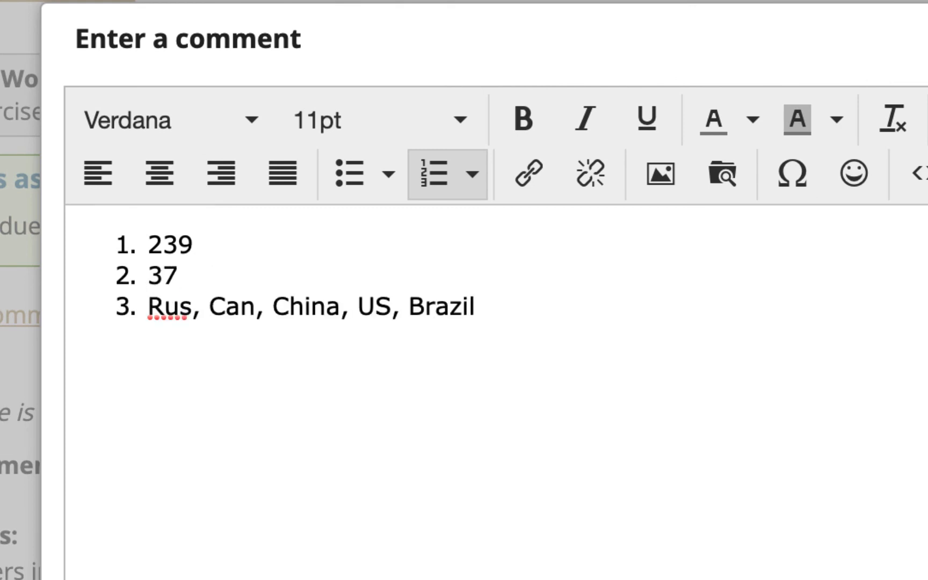
click(147, 305)
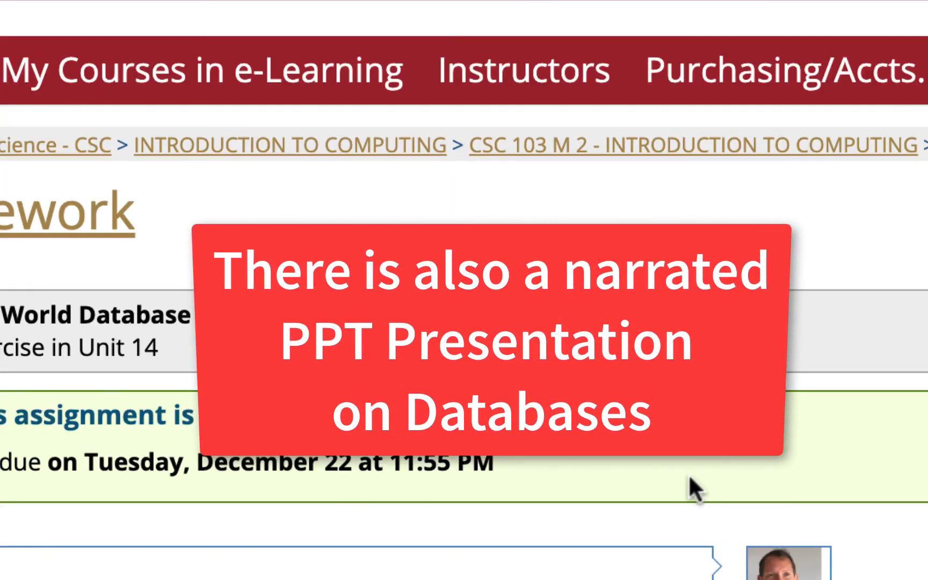
scroll(530, 421, down, 3)
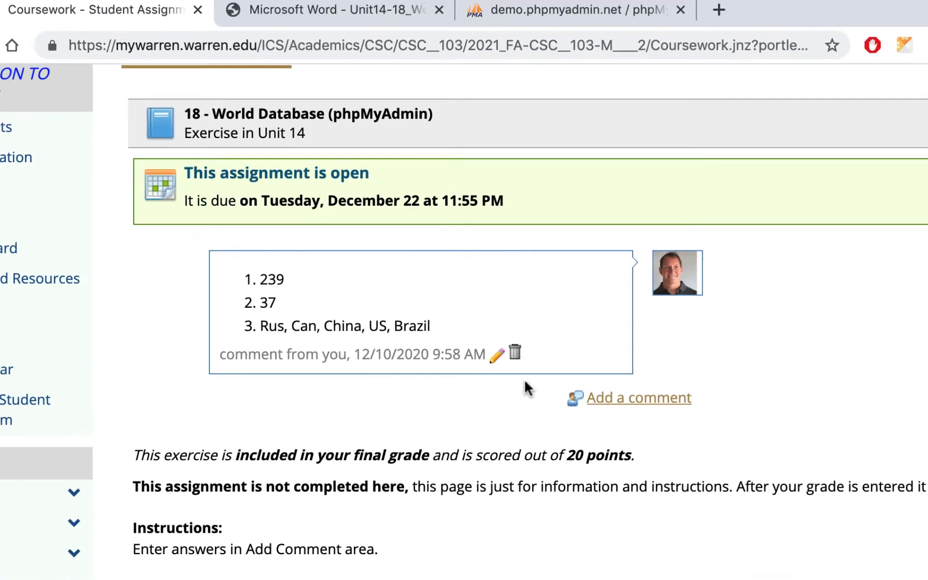